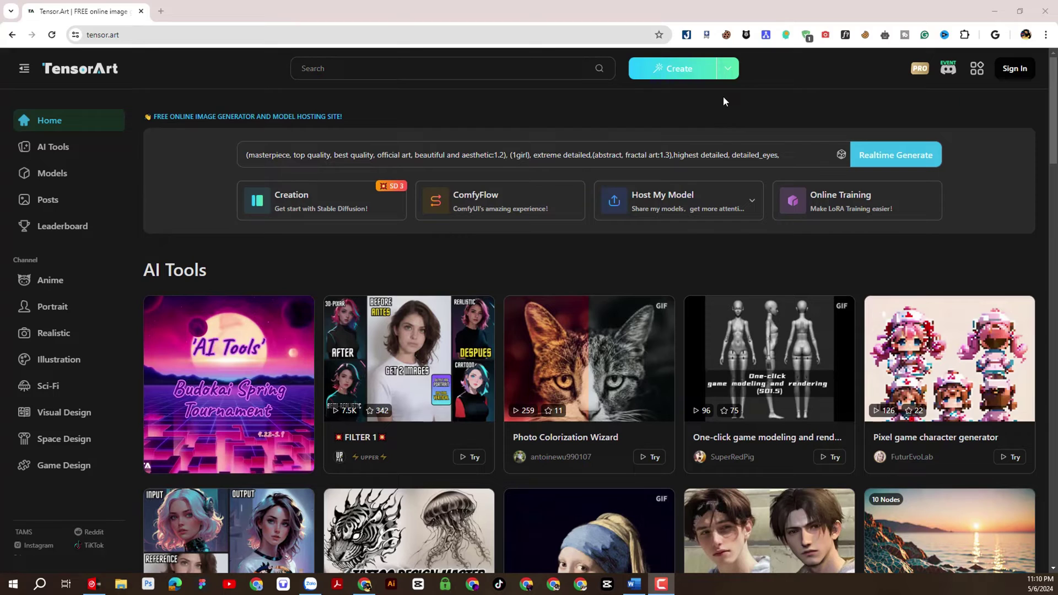
# Step: Copy the site's web address and look over the AI Tools section of the home page
pyautogui.moveTo(121, 35); pyautogui.dragTo(85, 39)
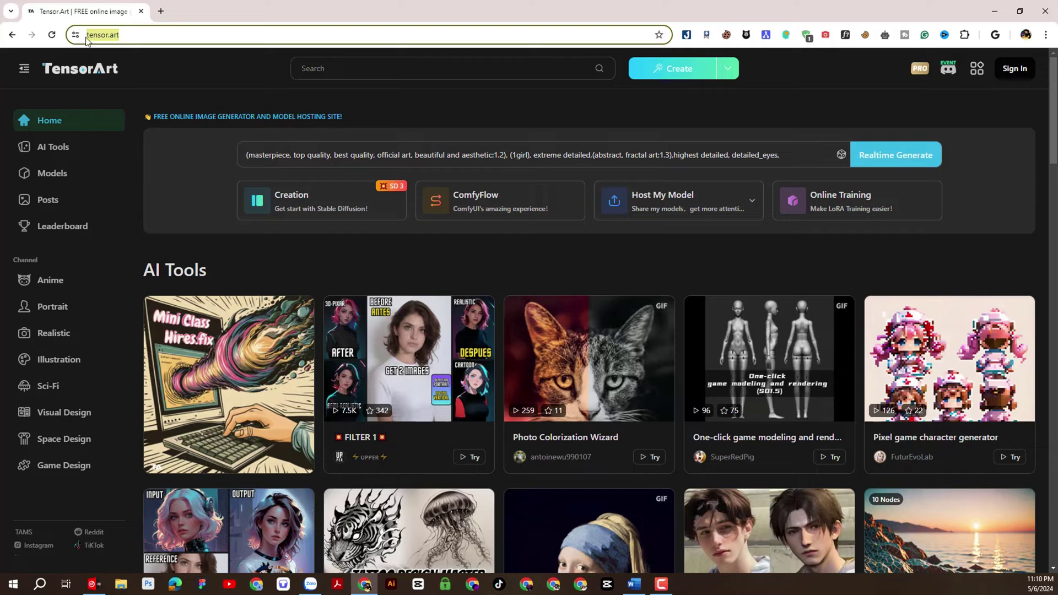
pyautogui.hotkey('ctrl', 'c')
pyautogui.scroll(-7, 166, 386)
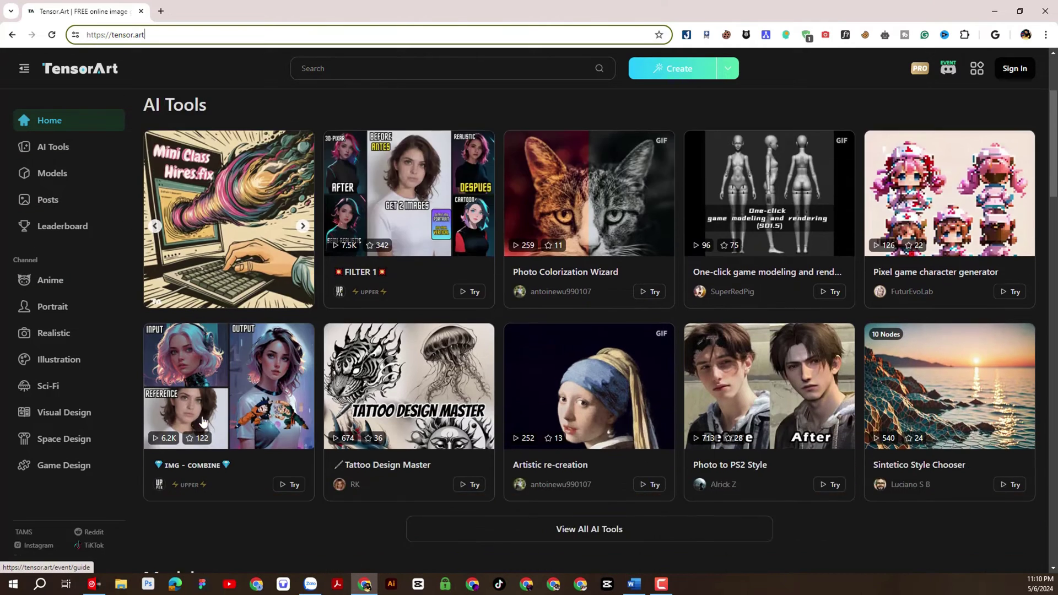
pyautogui.scroll(7, 203, 421)
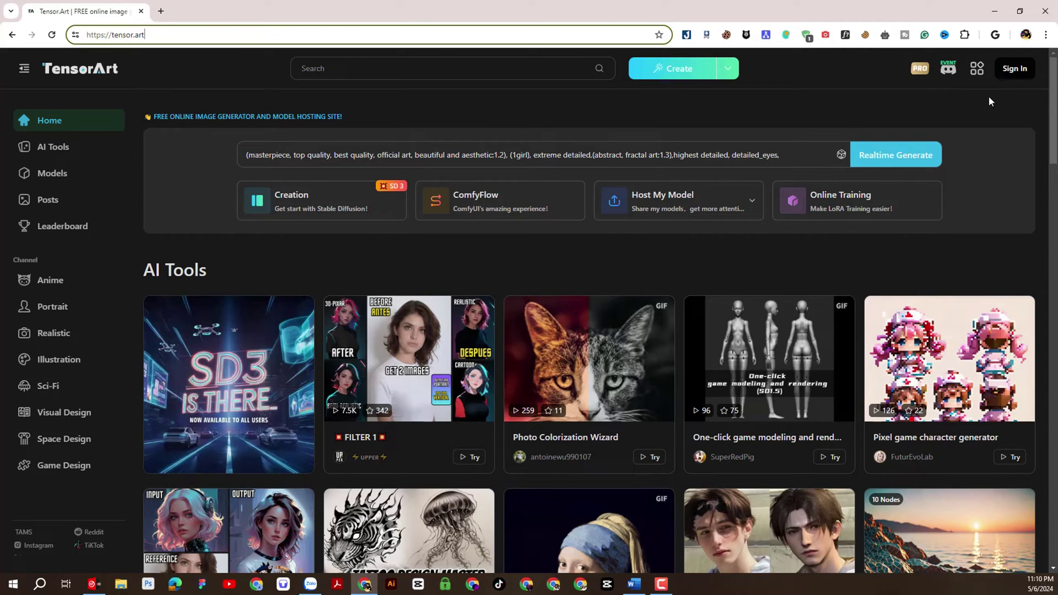
# Step: Sign in to the account, check its profile page and return to the home page
pyautogui.click(1013, 68)
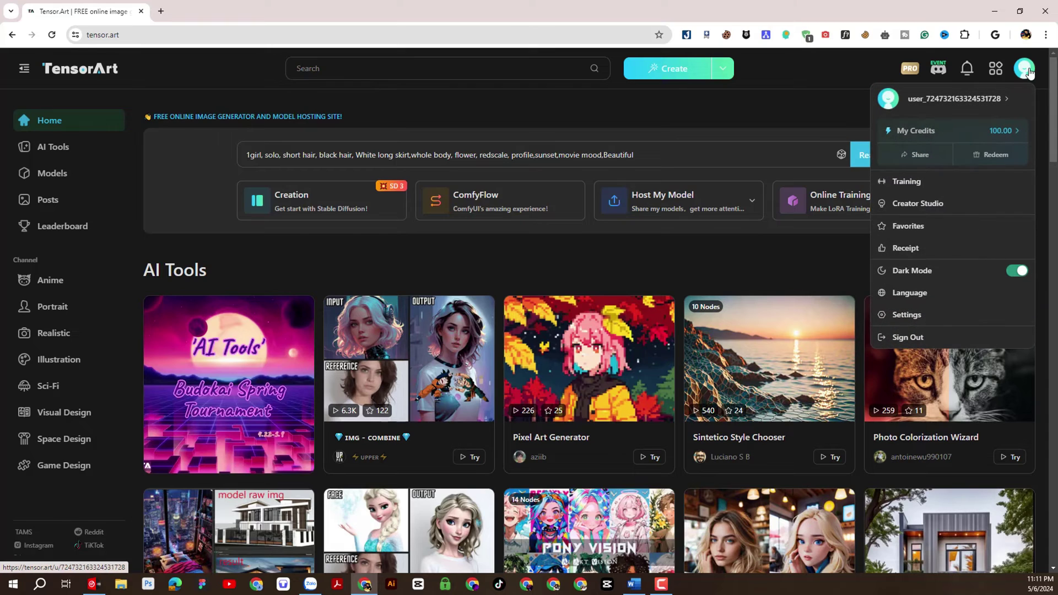
pyautogui.click(1028, 72)
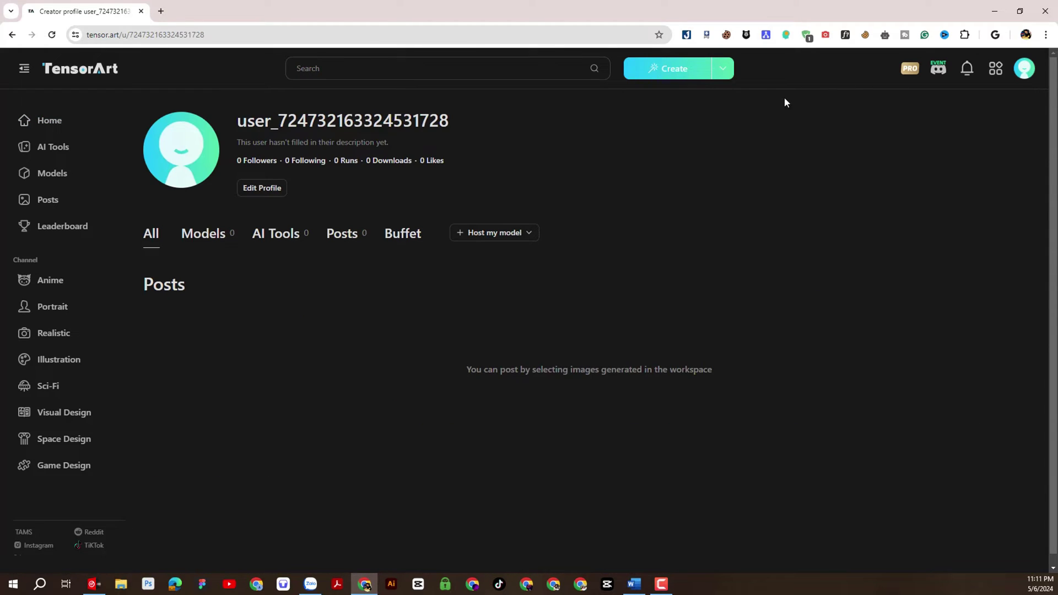
pyautogui.moveTo(1024, 68)
pyautogui.hotkey('alt', 'Left')
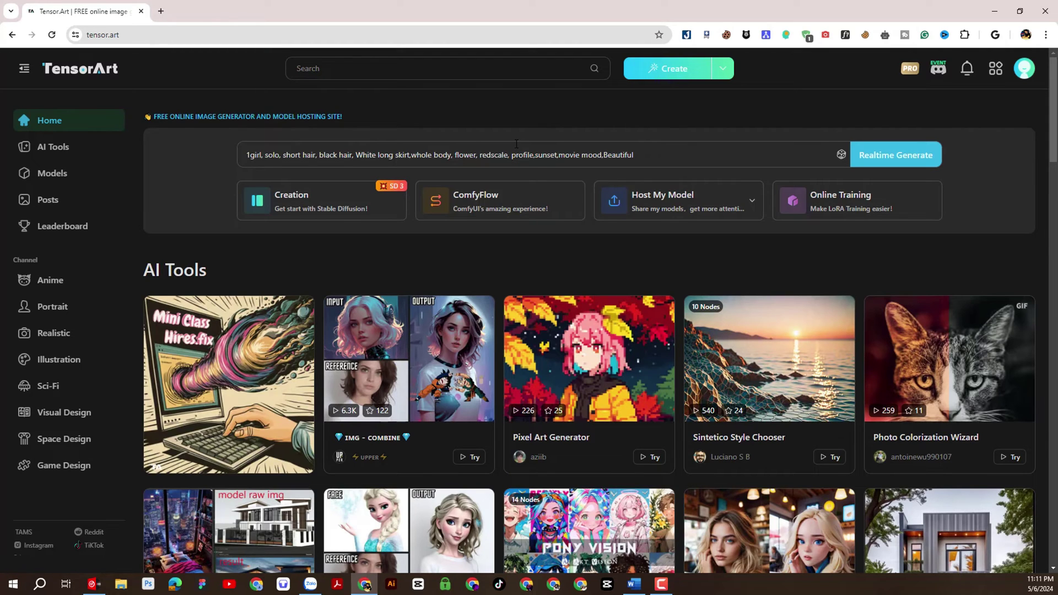
# Step: Open the site's Models catalogue and browse the trending models
pyautogui.click(66, 183)
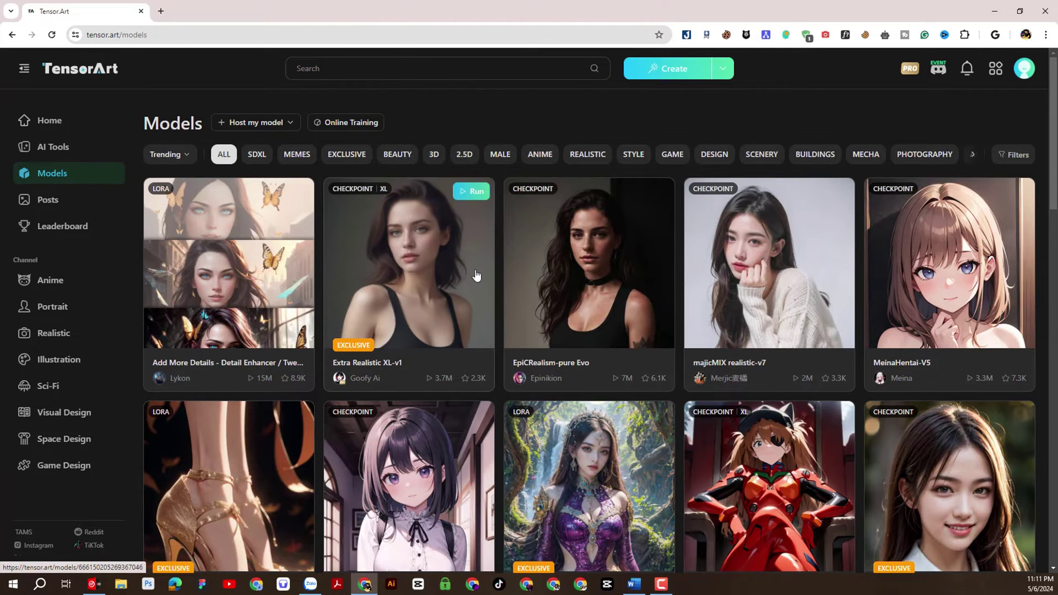
pyautogui.scroll(-4, 476, 276)
pyautogui.scroll(-15, 478, 272)
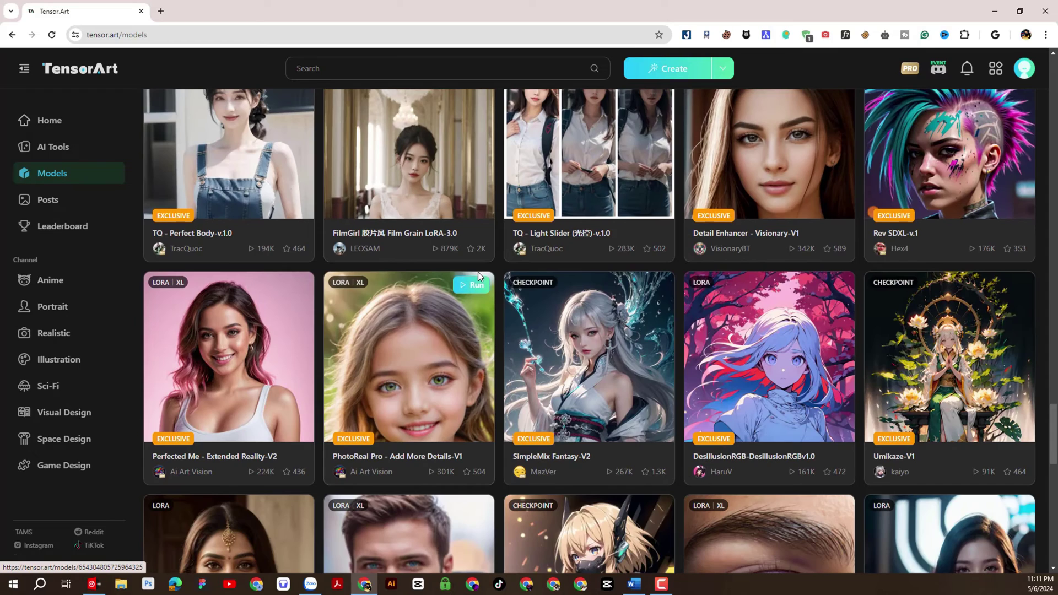
pyautogui.scroll(5, 518, 176)
# Step: Search the site for "nuke"
pyautogui.click(499, 65)
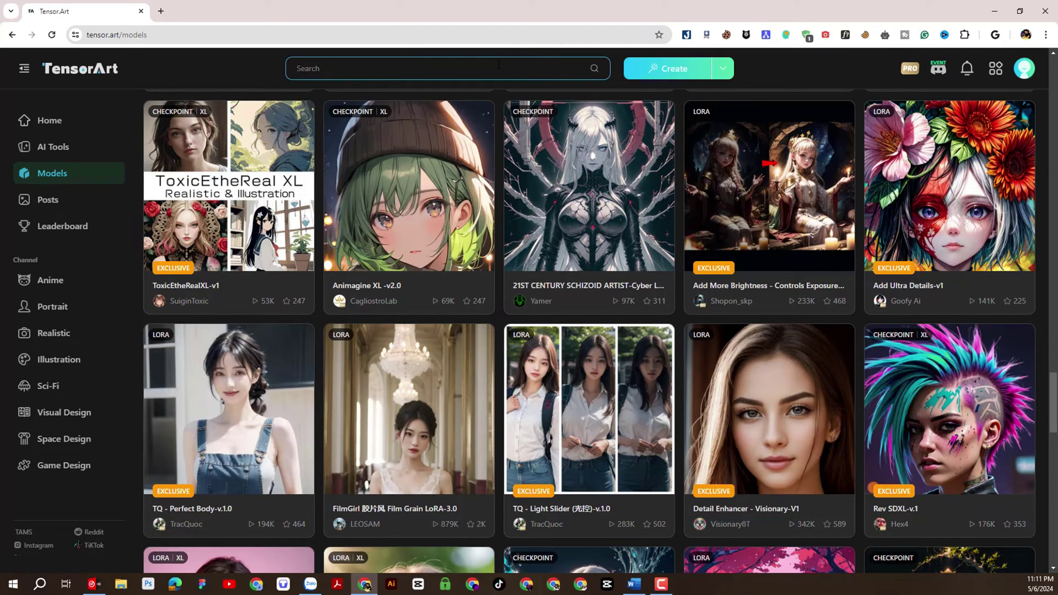
pyautogui.write('nuke')
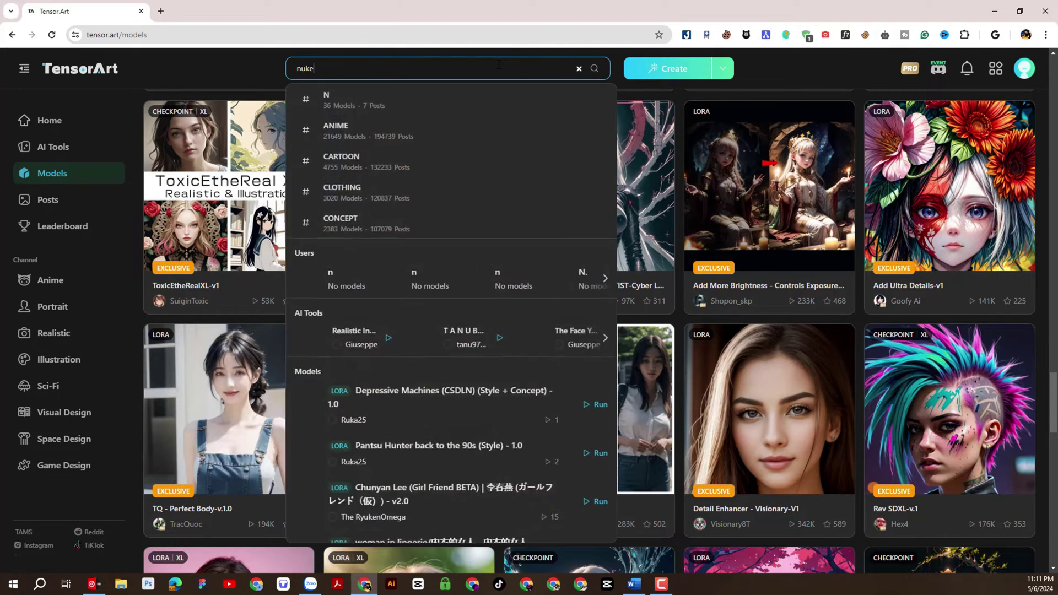
pyautogui.press('Return')
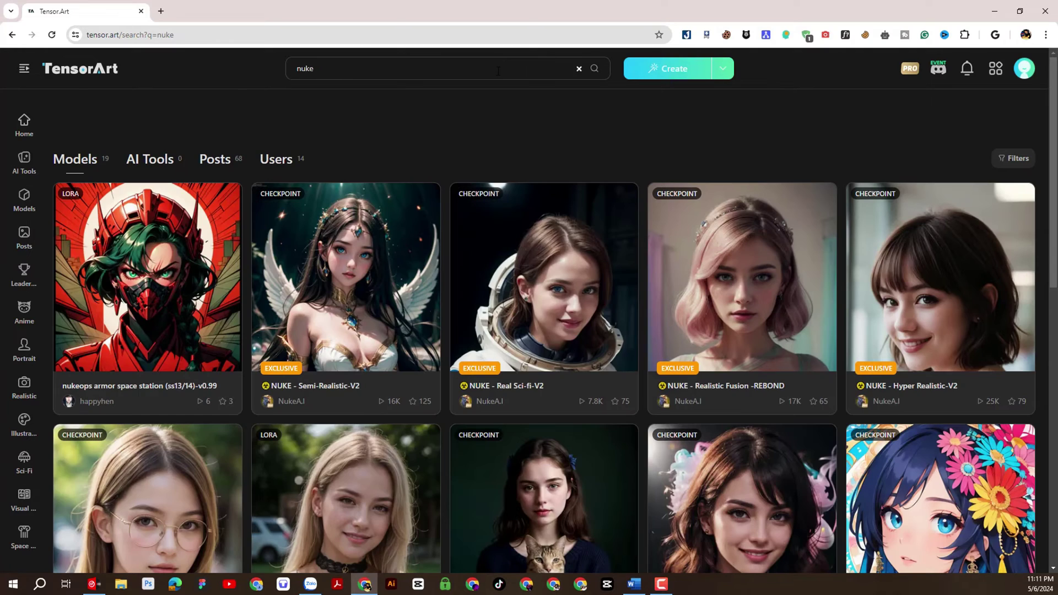
# Step: Find the NUKE - Disney Pixar Style SDXL checkpoint among the results and open its model page
pyautogui.scroll(-9, 544, 238)
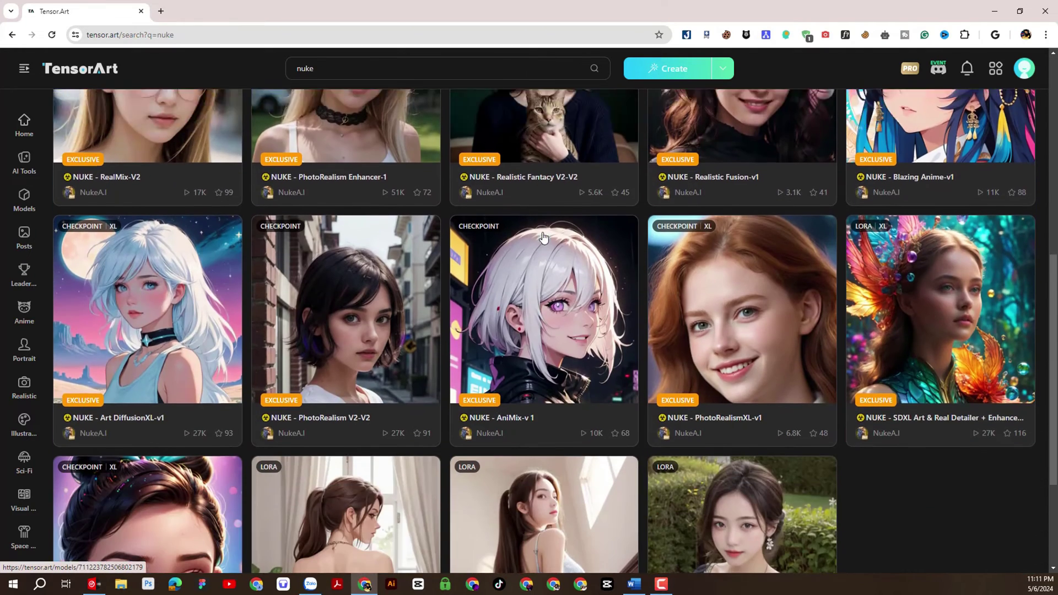
pyautogui.scroll(-3, 543, 237)
pyautogui.scroll(-3, 144, 291)
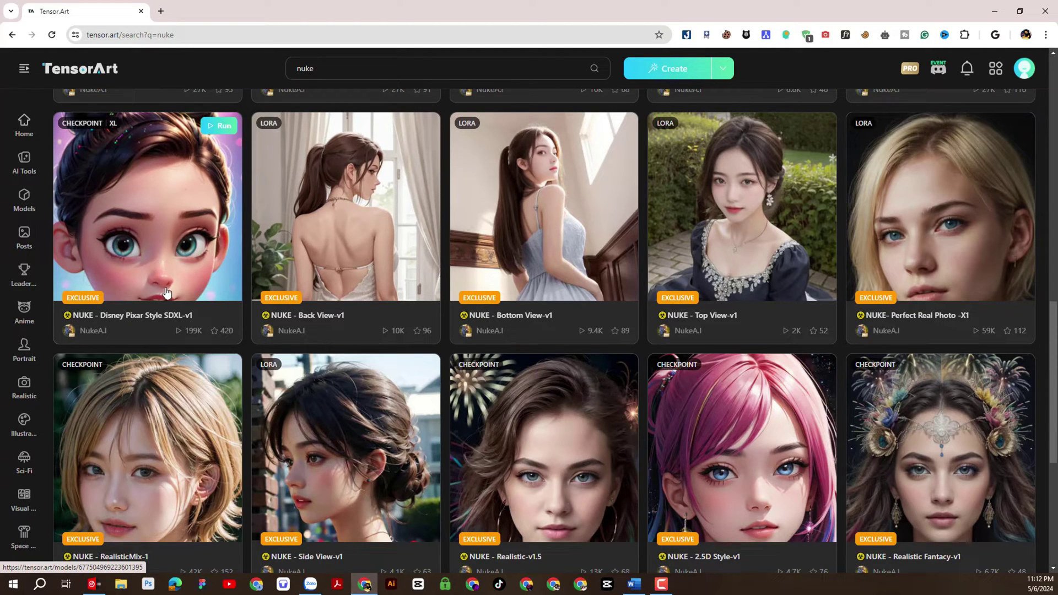
pyautogui.click(190, 259)
pyautogui.scroll(-2, 378, 266)
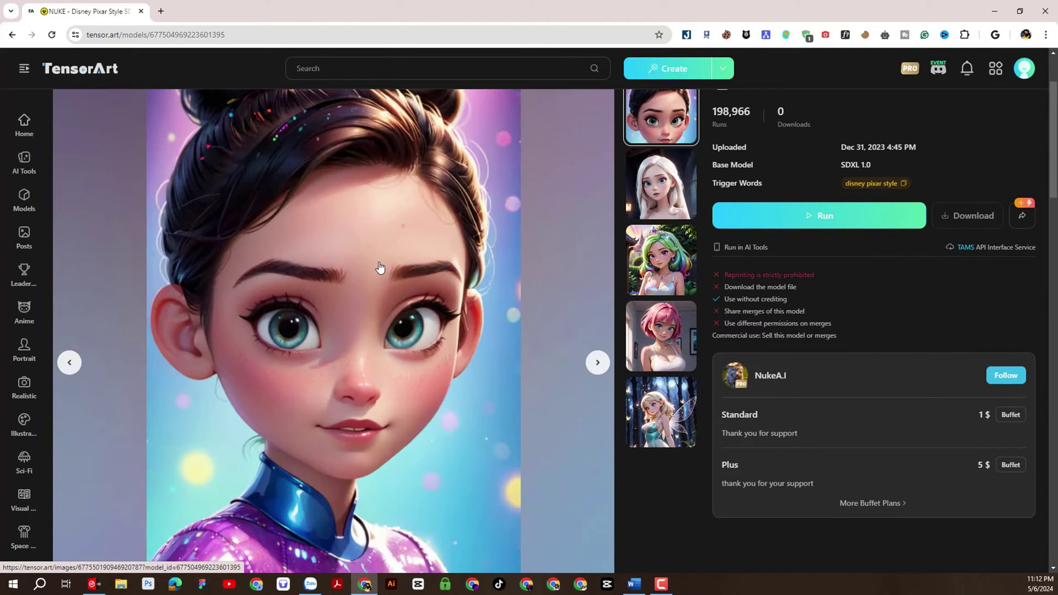
pyautogui.scroll(2, 380, 275)
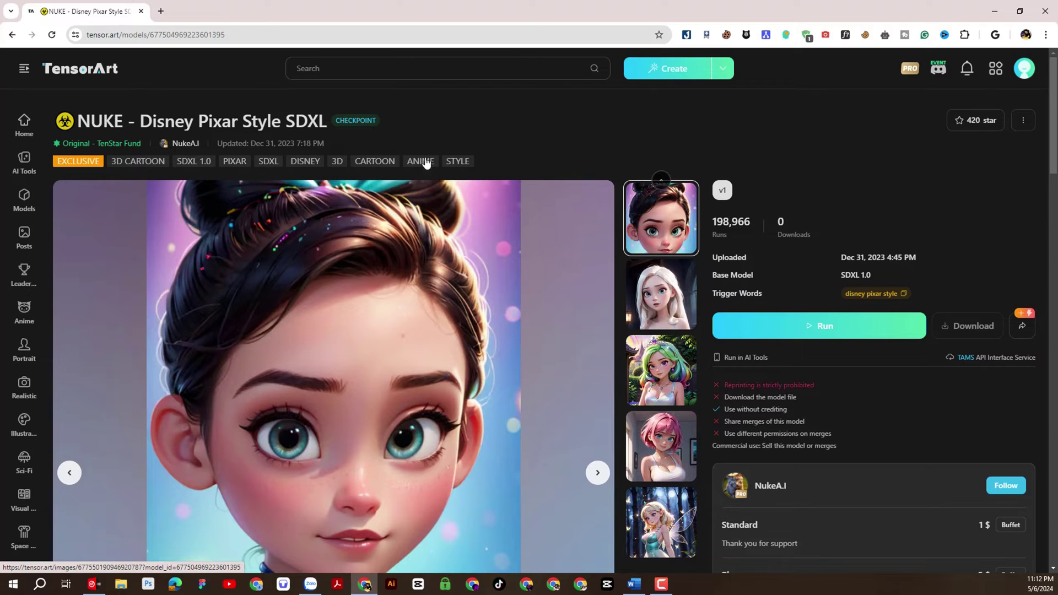
# Step: Remix the model's main sample image in the generation workspace and dismiss the recommended generation data dialog
pyautogui.scroll(-3, 425, 220)
pyautogui.scroll(-3, 519, 419)
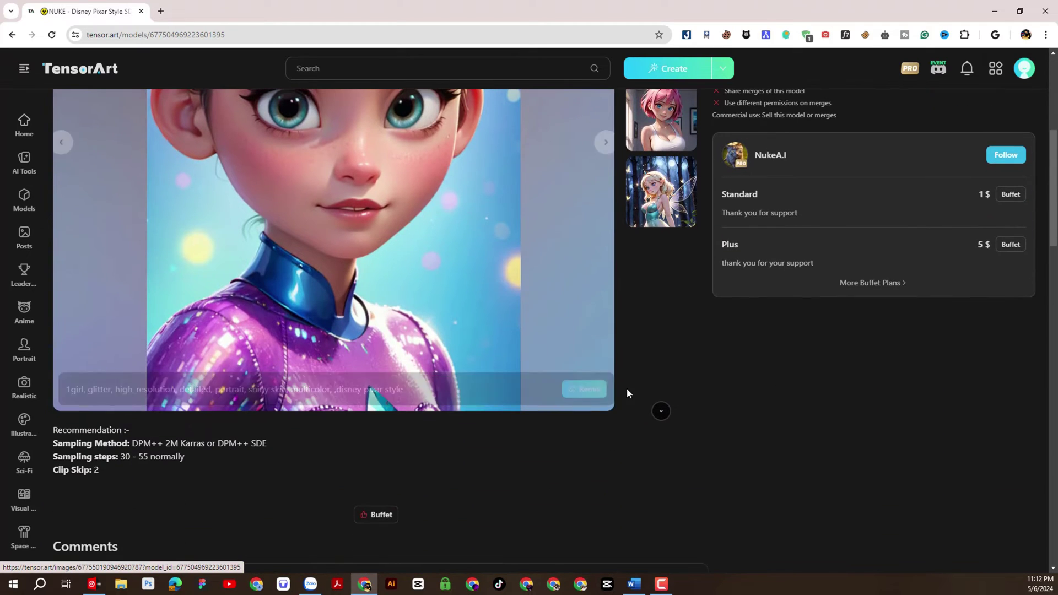
pyautogui.click(583, 392)
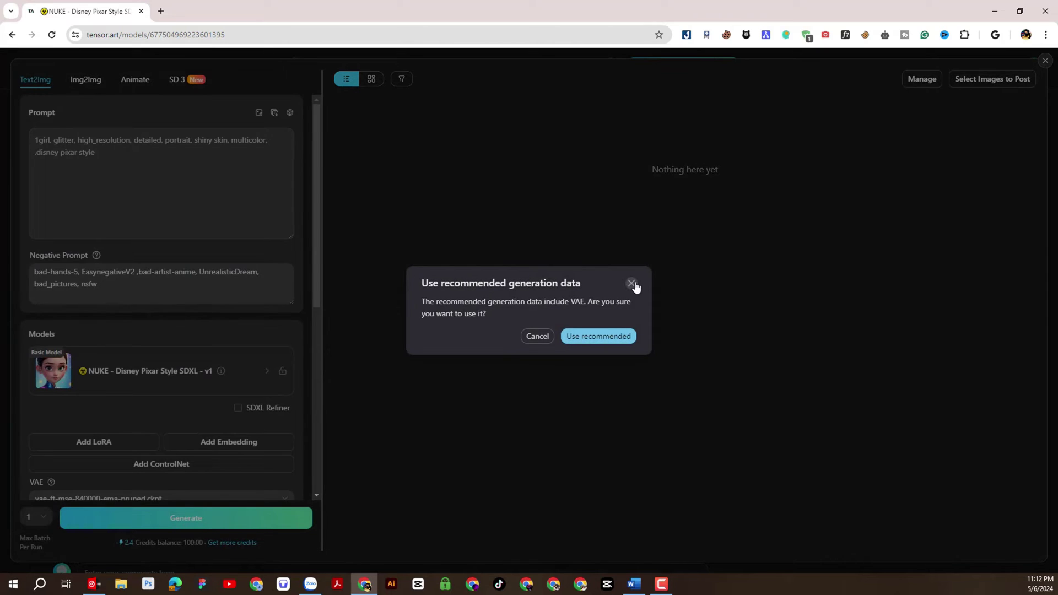
pyautogui.click(631, 283)
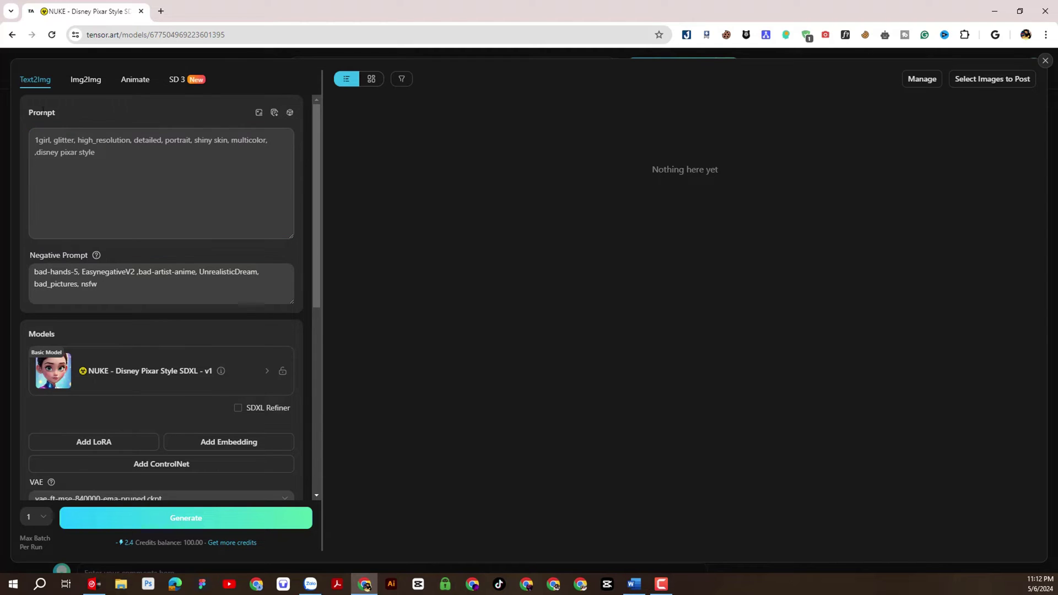
# Step: Examine the prompt and negative prompt texts loaded from the sample image
pyautogui.moveTo(118, 162); pyautogui.dragTo(37, 140)
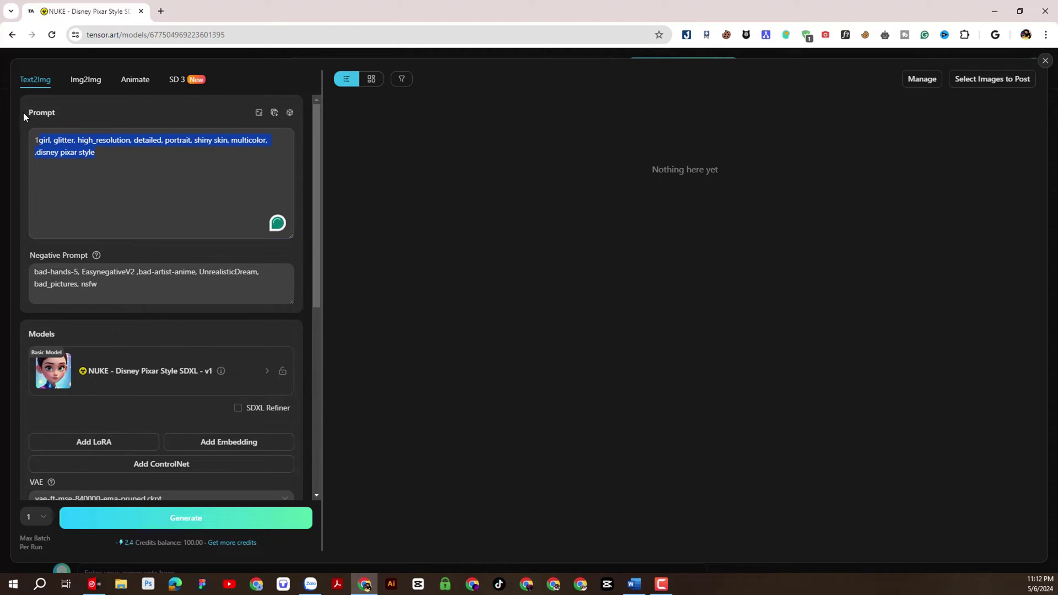
pyautogui.click(59, 111)
pyautogui.click(121, 179)
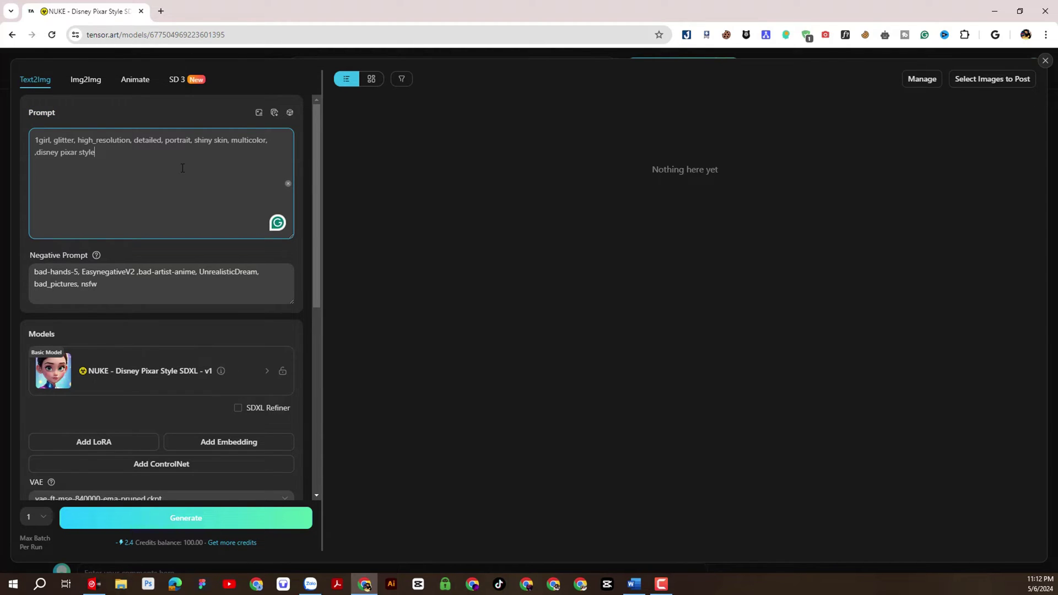
pyautogui.click(97, 293)
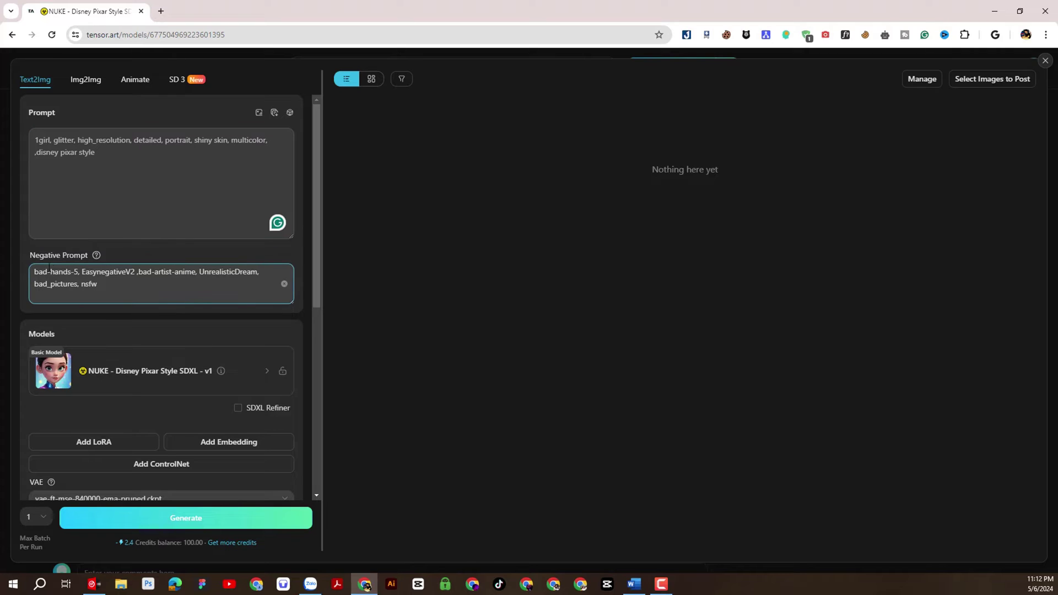
pyautogui.hotkey('ctrl', 'a')
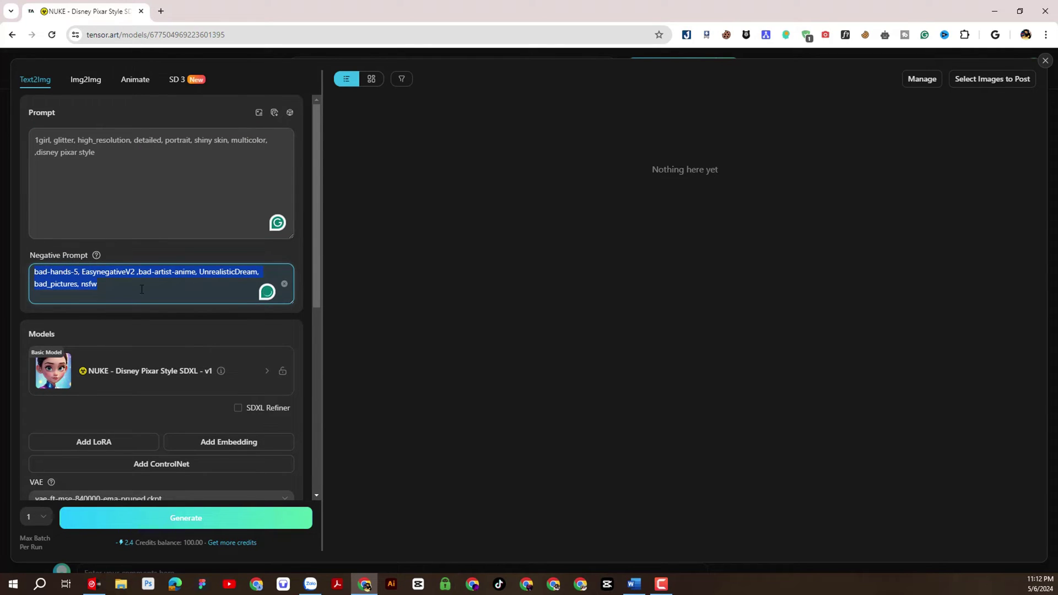
pyautogui.click(123, 290)
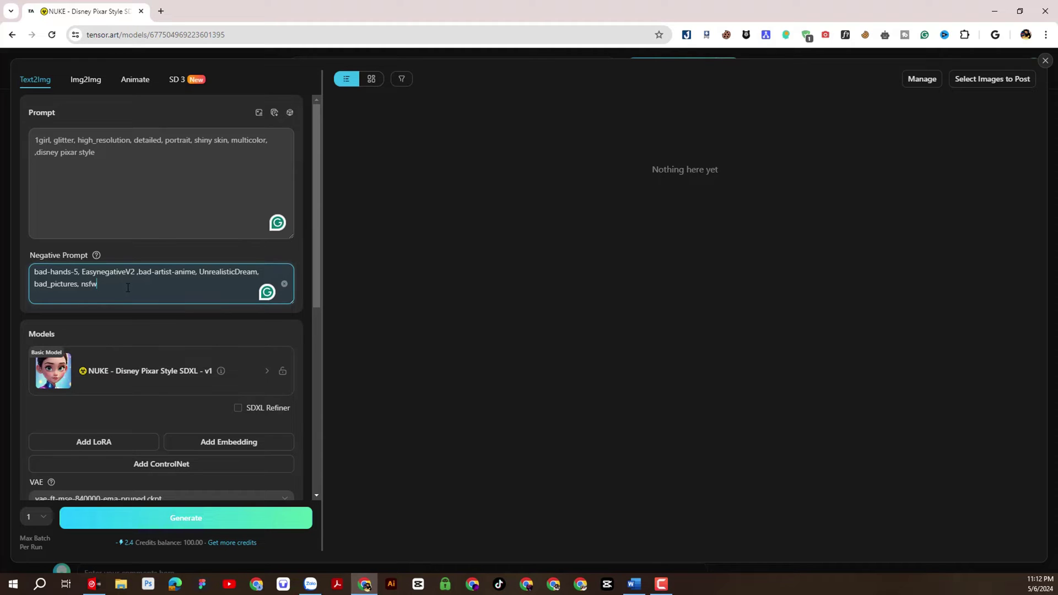
# Step: Try the Landscape, Square and custom aspect ratios in the generation settings and go back to Portrait
pyautogui.scroll(-1, 128, 287)
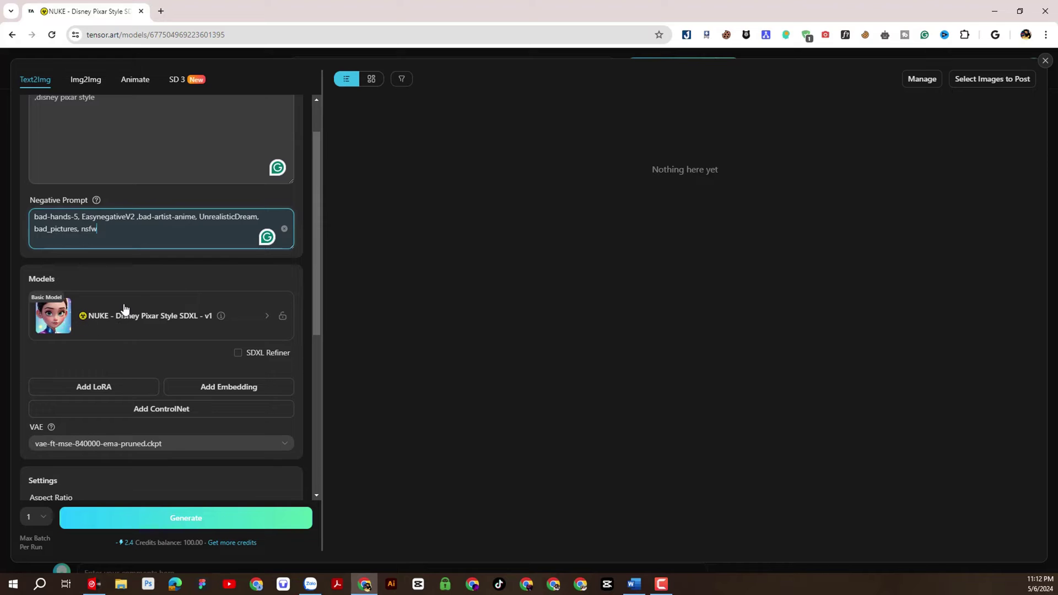
pyautogui.scroll(-2, 123, 309)
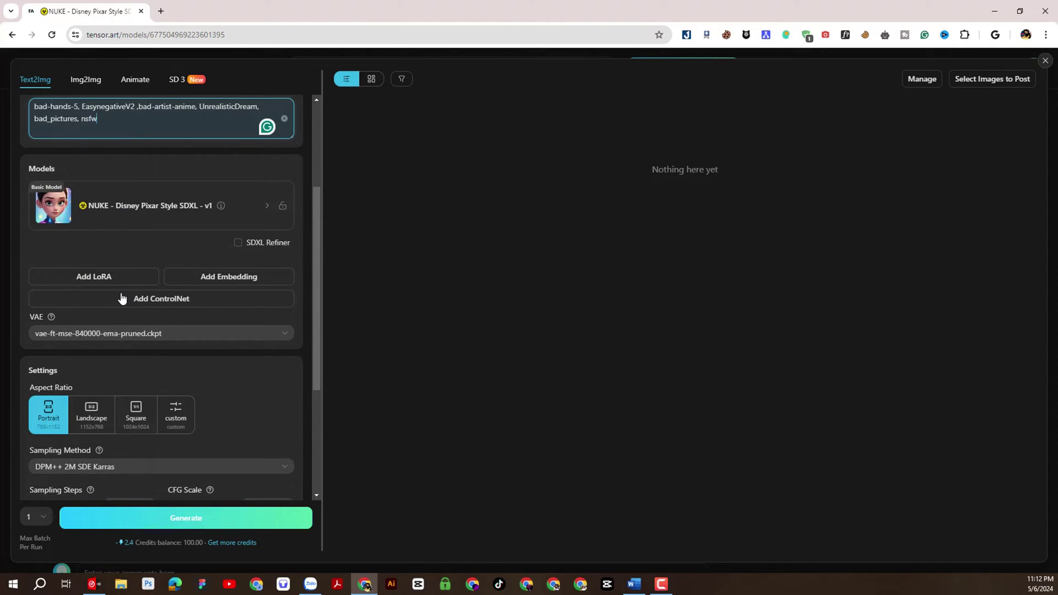
pyautogui.scroll(-2, 123, 298)
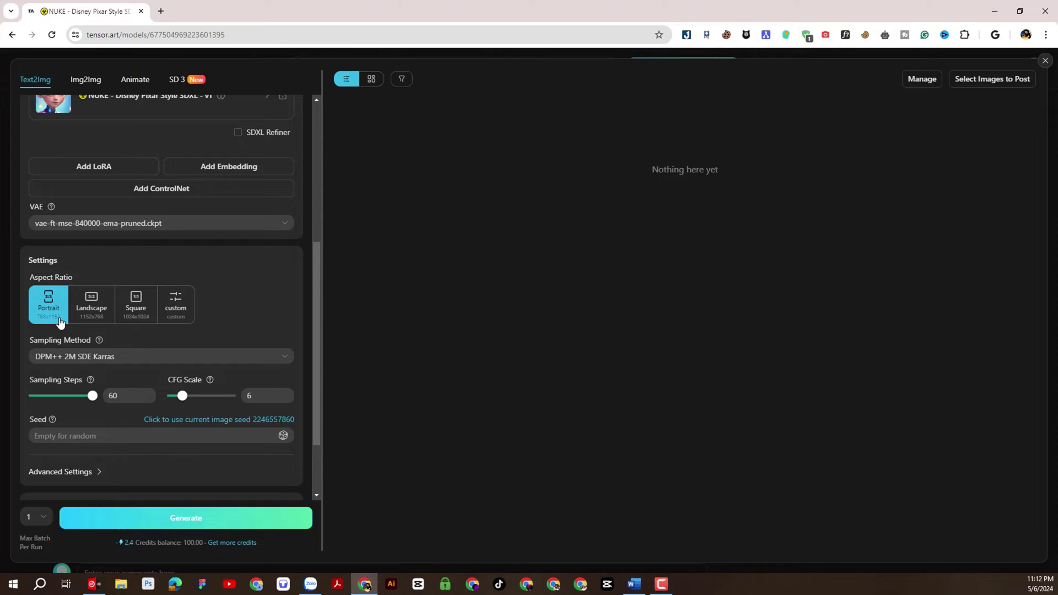
pyautogui.click(101, 313)
pyautogui.click(148, 314)
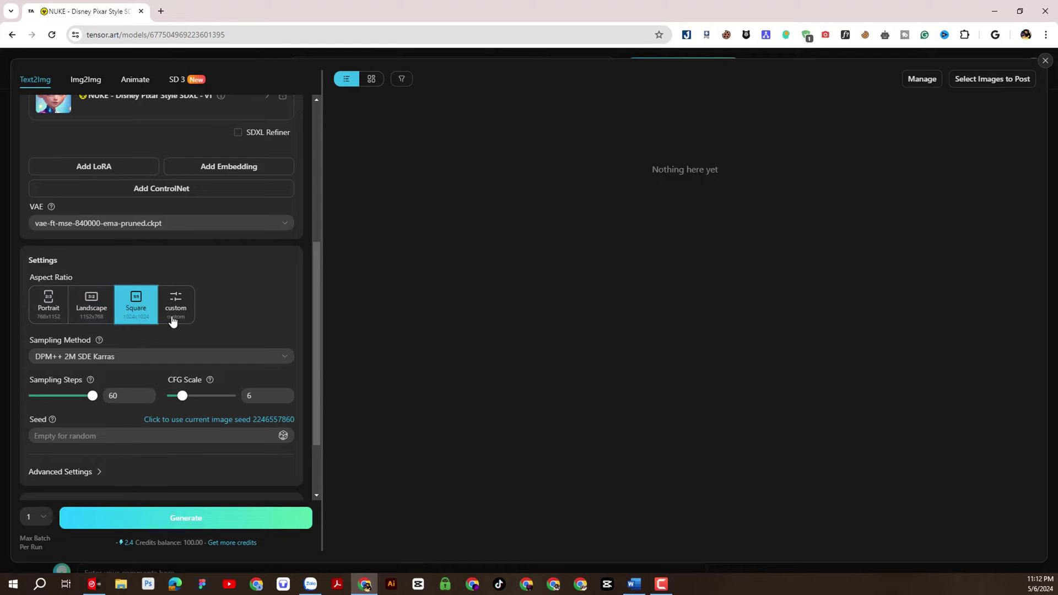
pyautogui.click(174, 319)
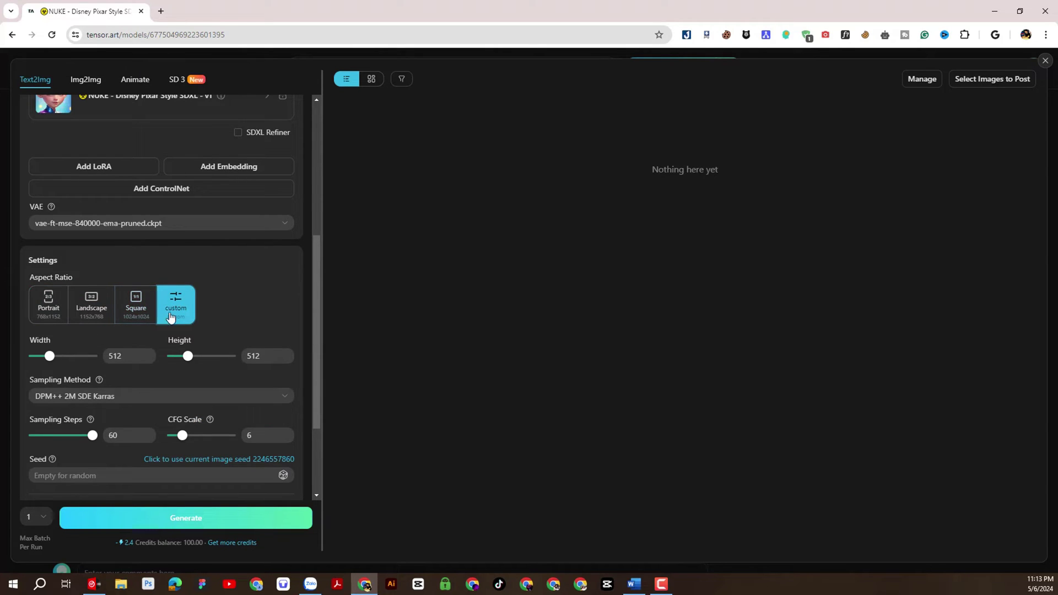
pyautogui.click(52, 309)
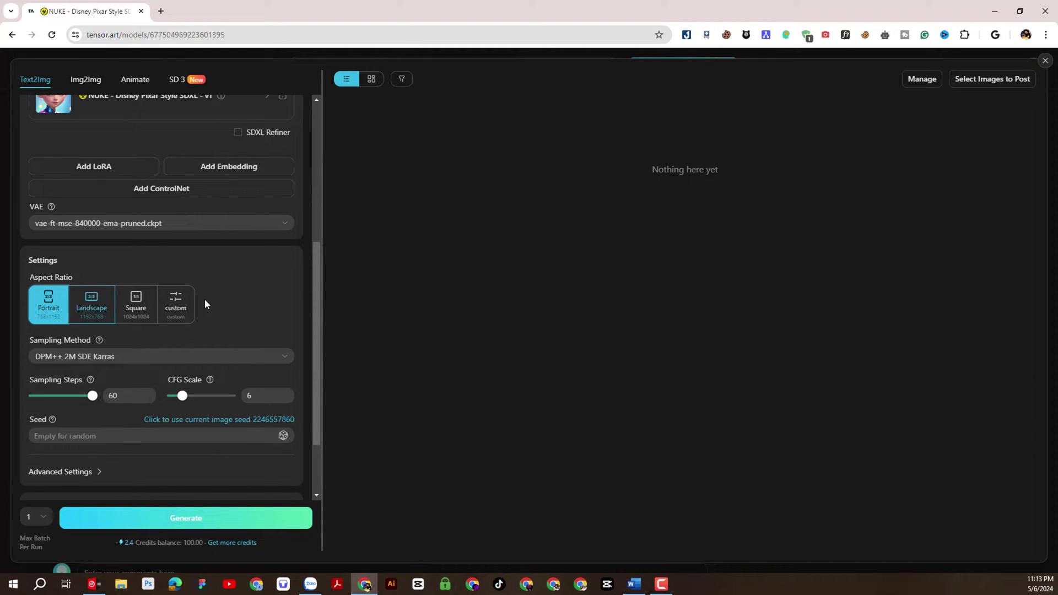
pyautogui.scroll(-1, 230, 287)
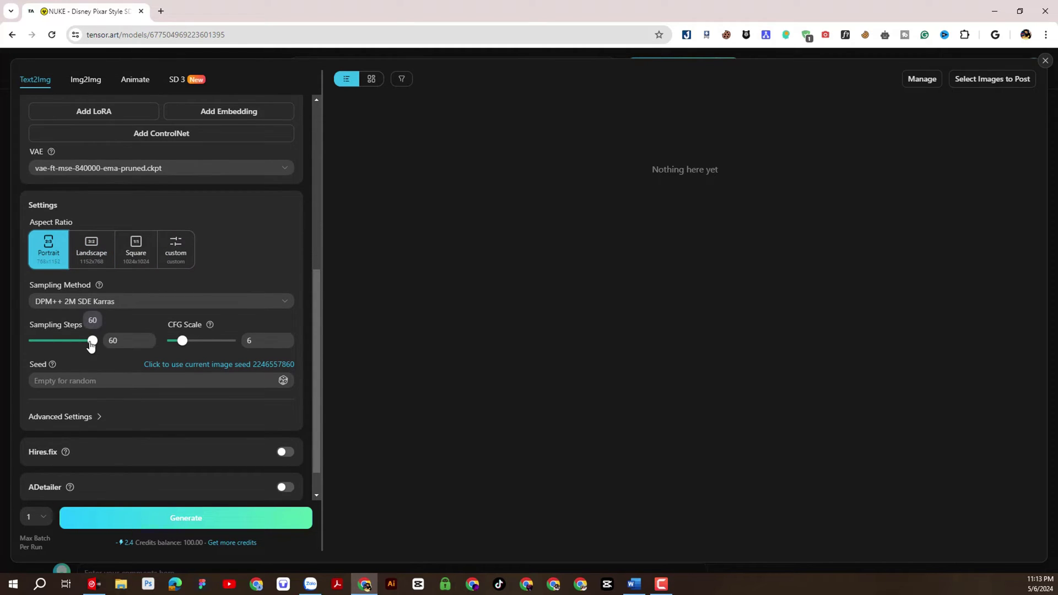
pyautogui.moveTo(90, 344); pyautogui.dragTo(57, 350)
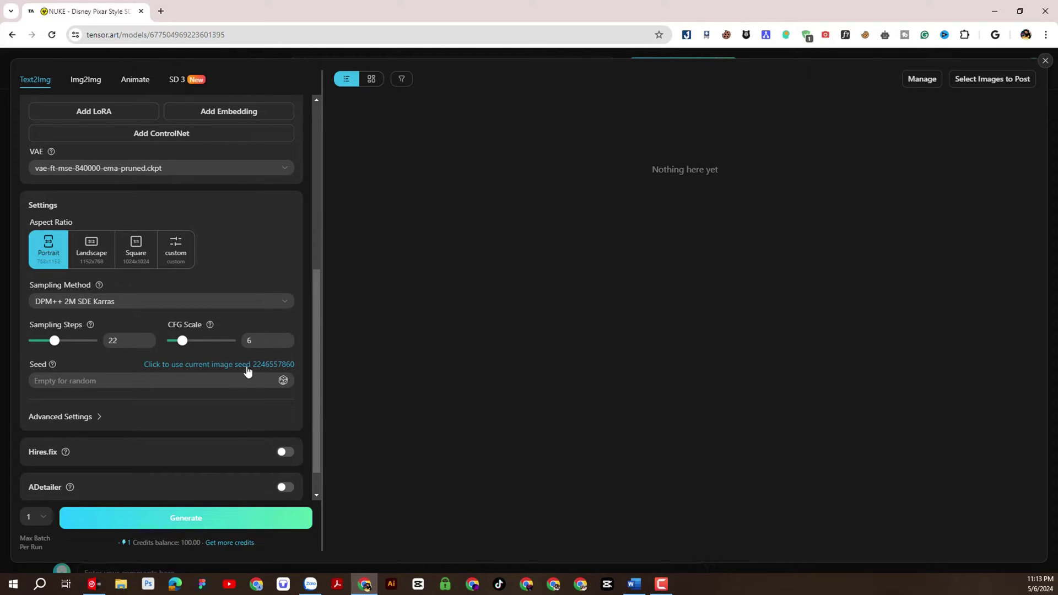
pyautogui.click(214, 365)
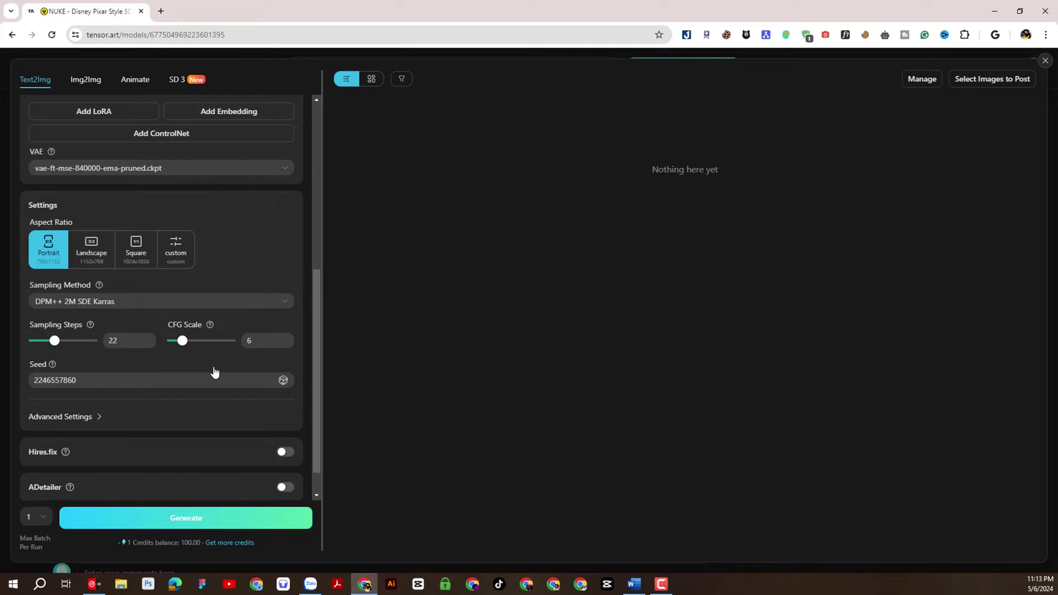
pyautogui.doubleClick(34, 380)
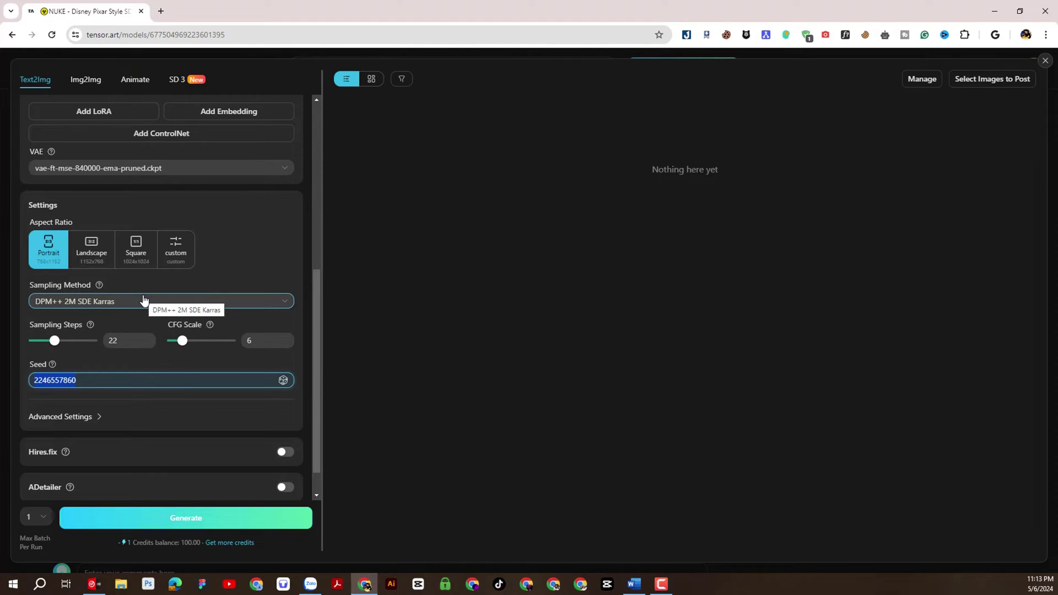
pyautogui.scroll(-1, 144, 300)
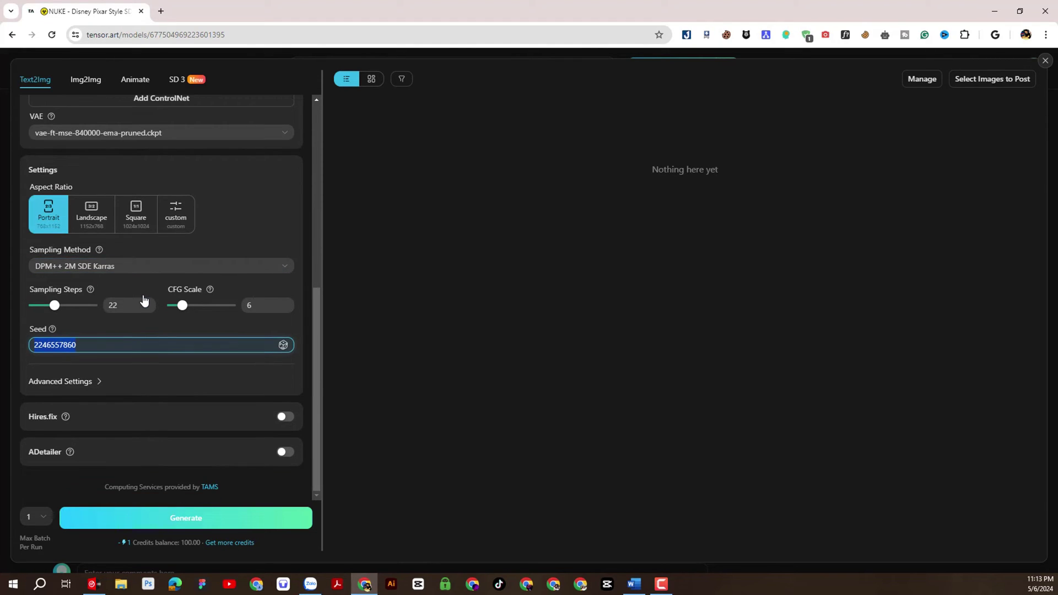
pyautogui.scroll(7, 145, 300)
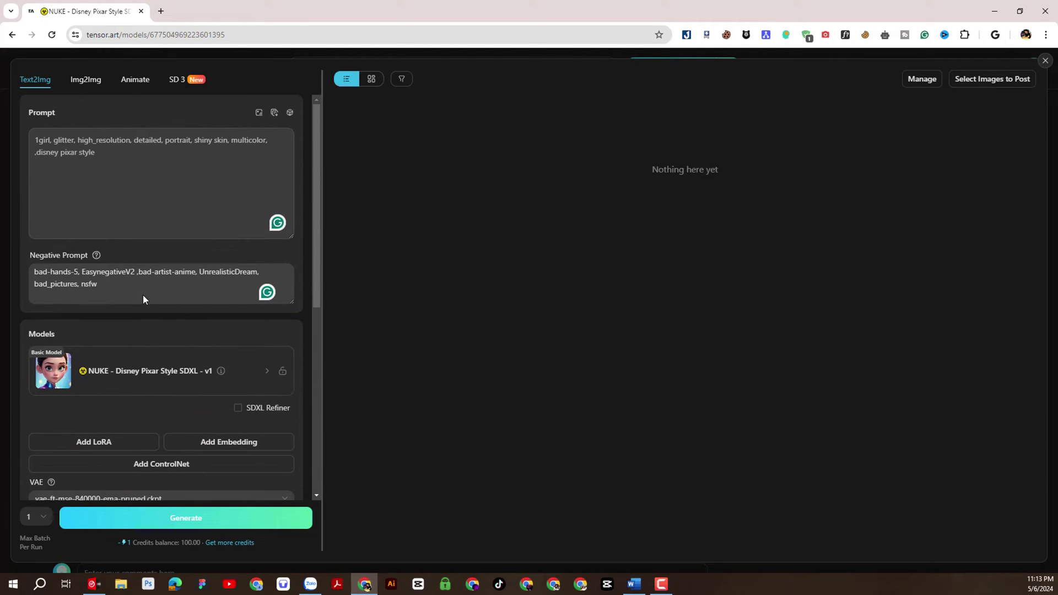
# Step: Replace the prompt with "A boy, age 22, curly brown hair, wearing a green t shirt, black jean shorts, red sneaker shoes, playing guitar, disney pixar style."
pyautogui.moveTo(101, 156); pyautogui.dragTo(36, 138)
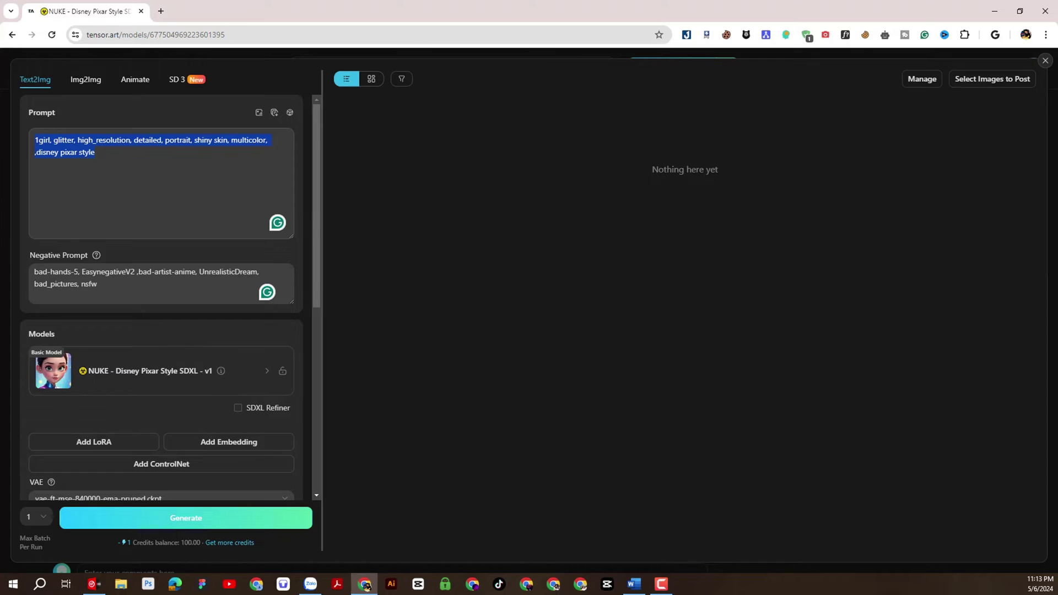
pyautogui.hotkey('alt', 'Tab')
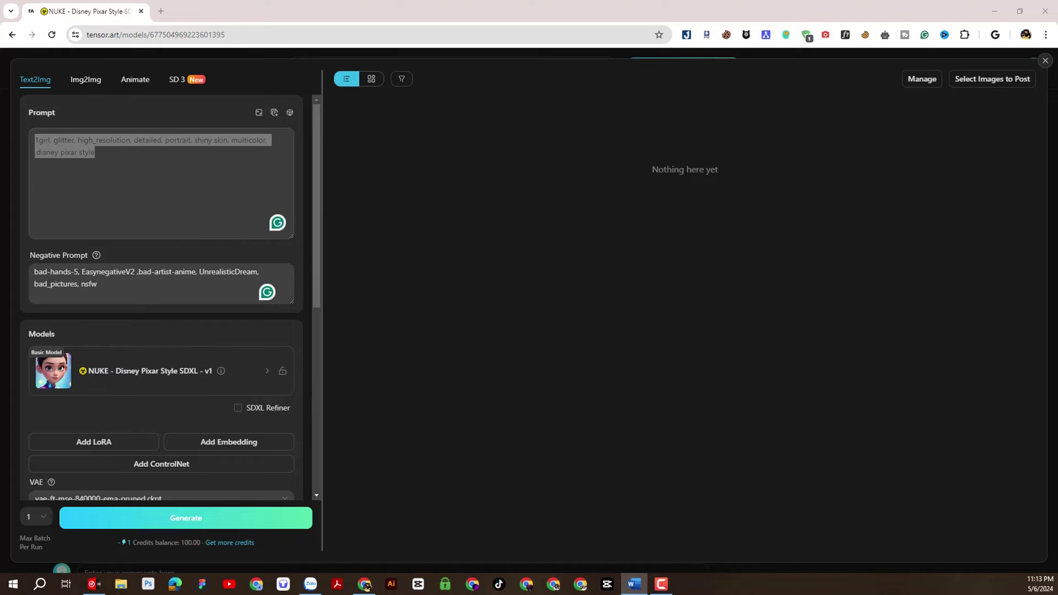
pyautogui.hotkey('alt', 'Tab')
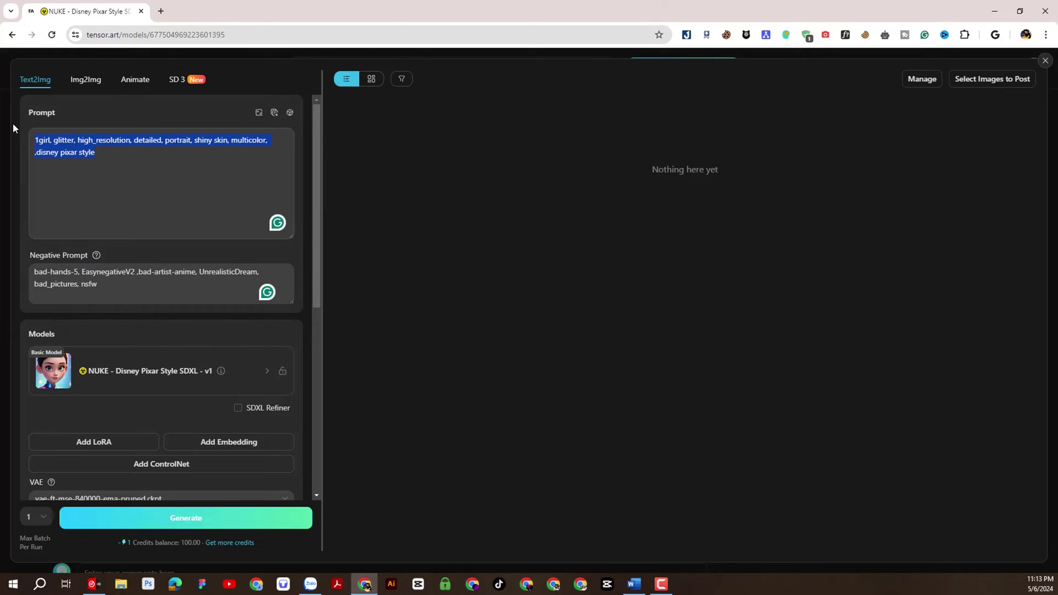
pyautogui.write('A boy, age 22, curly brown hair, wearing a green t shirt, black jean shorts, red sneaker shoes, playing guitar, disney pixar style.')
# Step: Replace the negative prompt with "undersatuarated, underexposed, bad hands, unrealistic, bad picture, extra body parts, colorful eyes, bad body, bad face, bad teeth"
pyautogui.moveTo(101, 284); pyautogui.dragTo(25, 266)
pyautogui.write('undersatuarated, underexposed, bad hands, unrealistic, bad picture, extra body parts, colorful eyes, bad body, bad face, bad teeth')
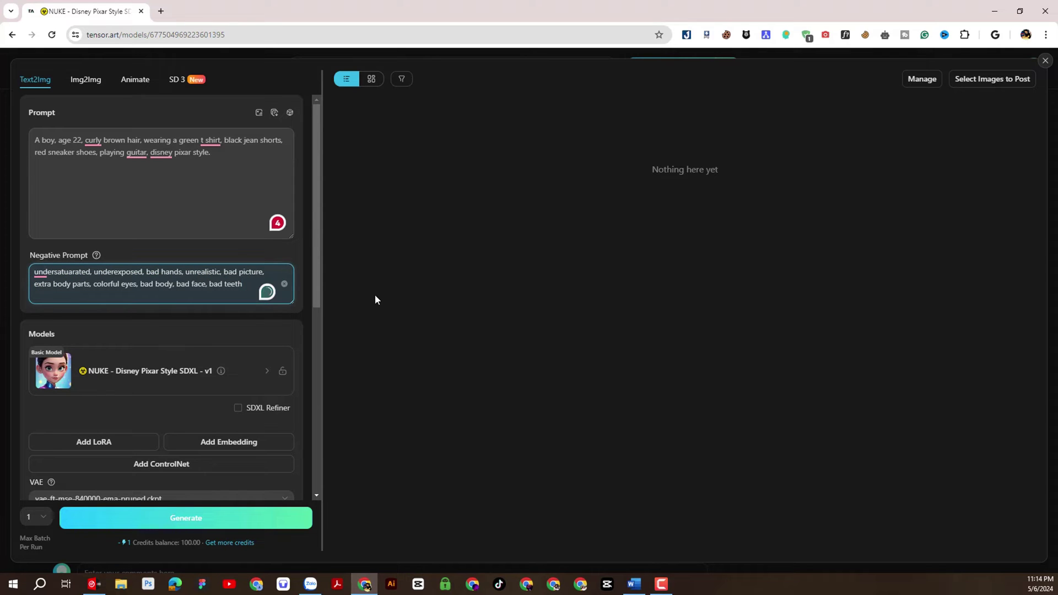
pyautogui.click(153, 285)
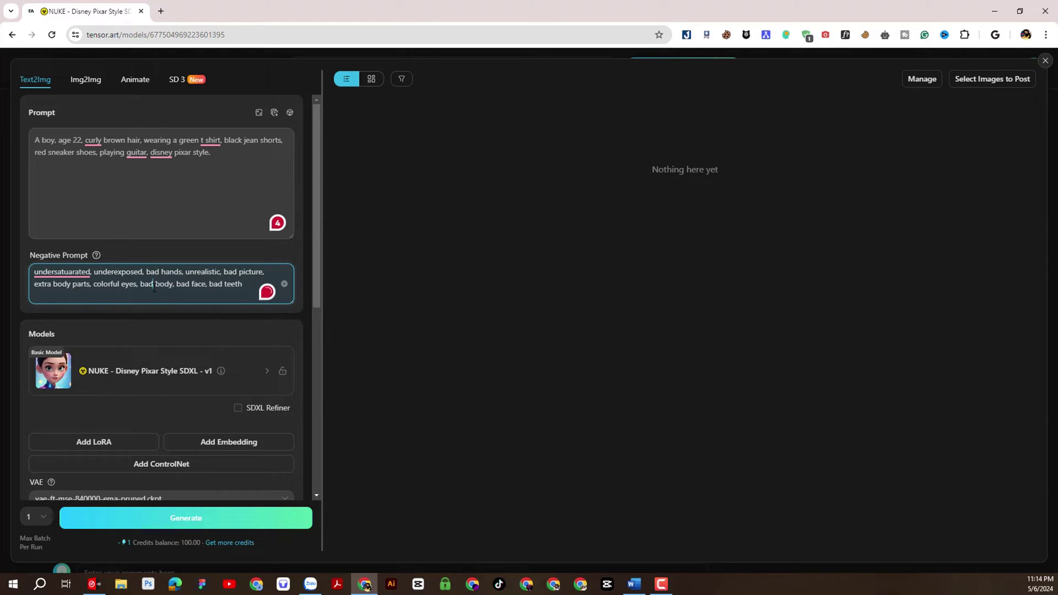
# Step: Generate the image of the boy playing guitar and view the result enlarged
pyautogui.click(193, 529)
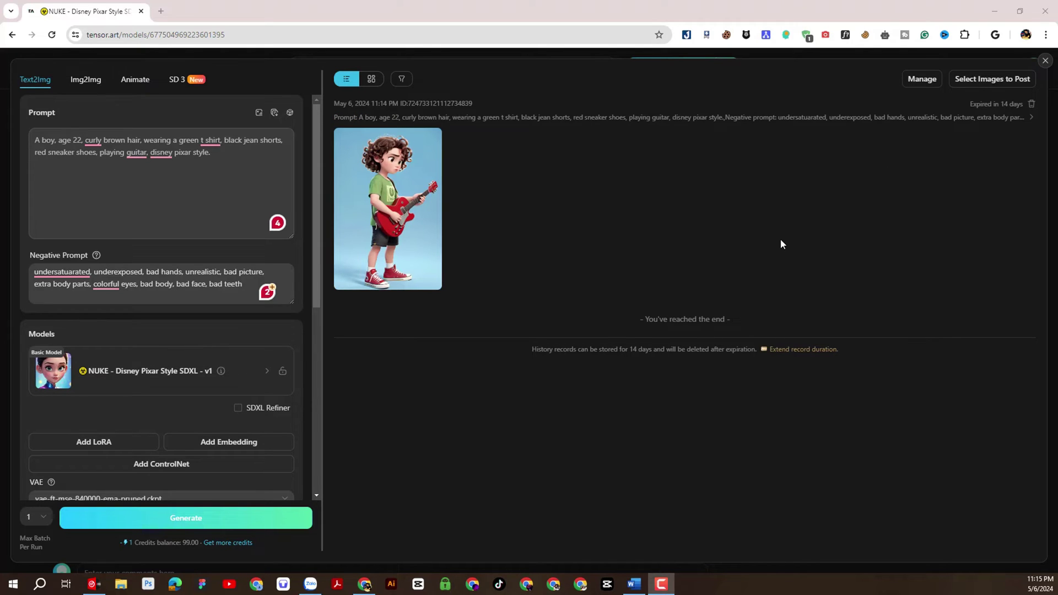
pyautogui.click(388, 210)
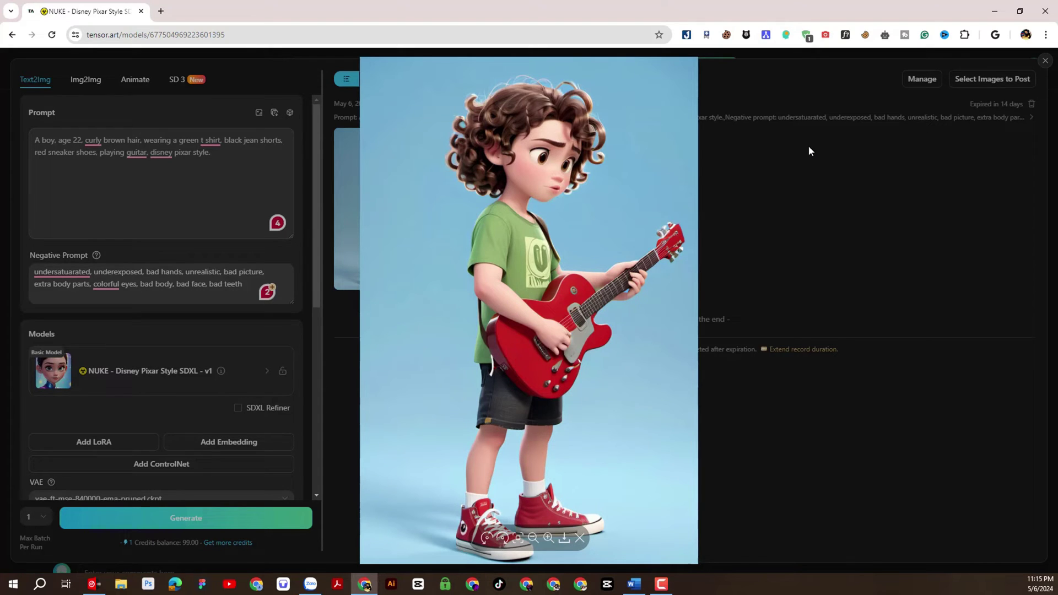
pyautogui.click(884, 158)
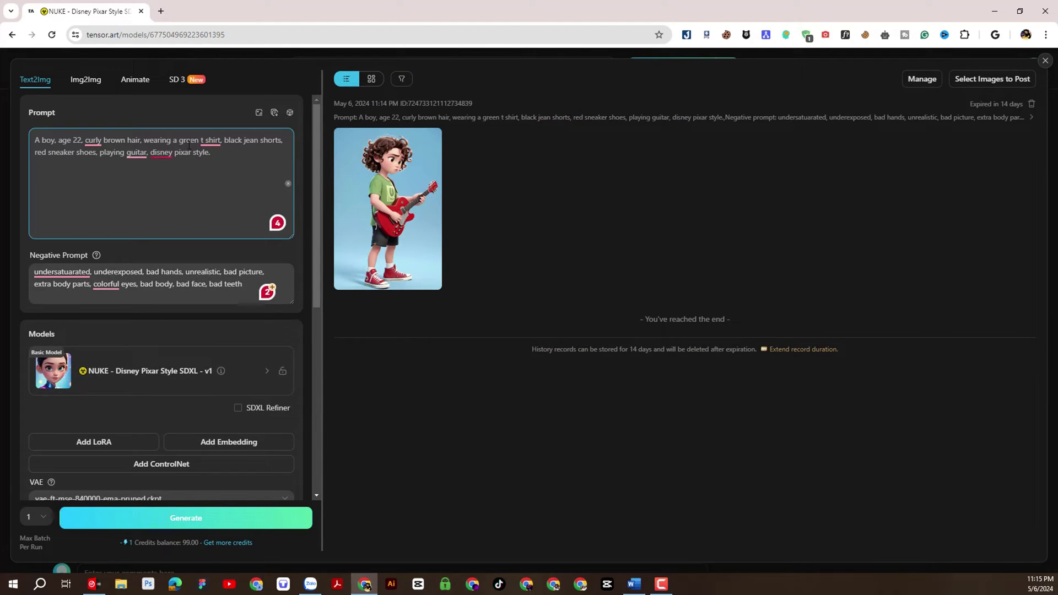
# Step: Generate an image with "playing guitar" replaced by "dancing bar" in the prompt, and view the result enlarged
pyautogui.moveTo(152, 150)
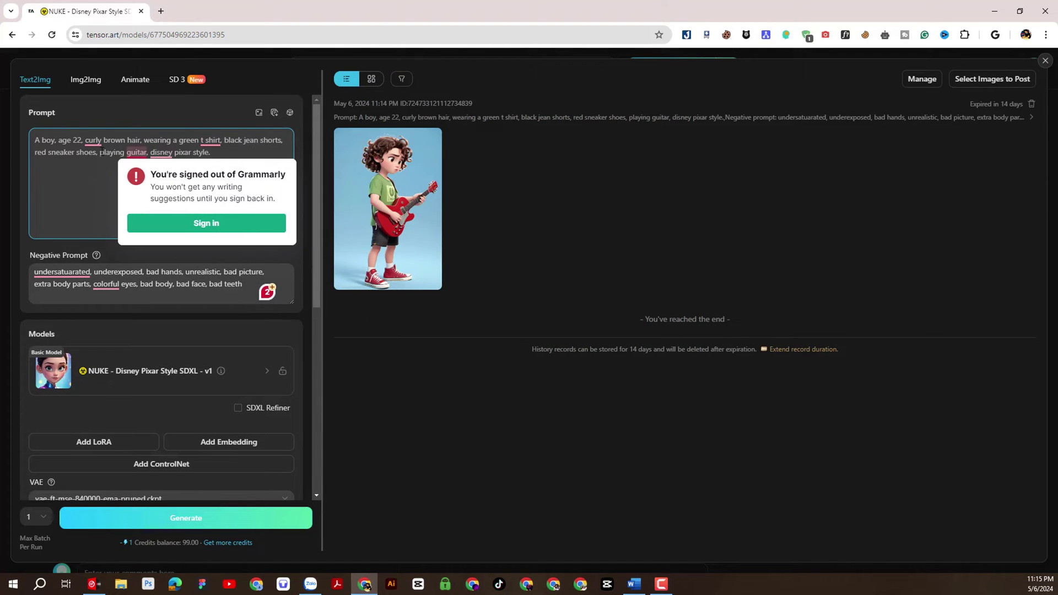
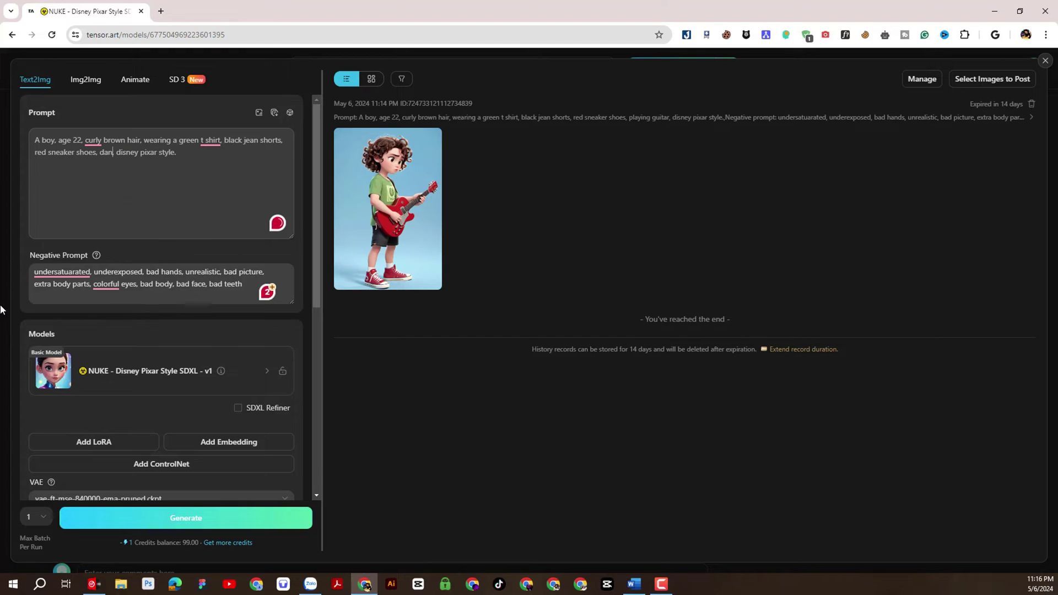
pyautogui.write('bar,')
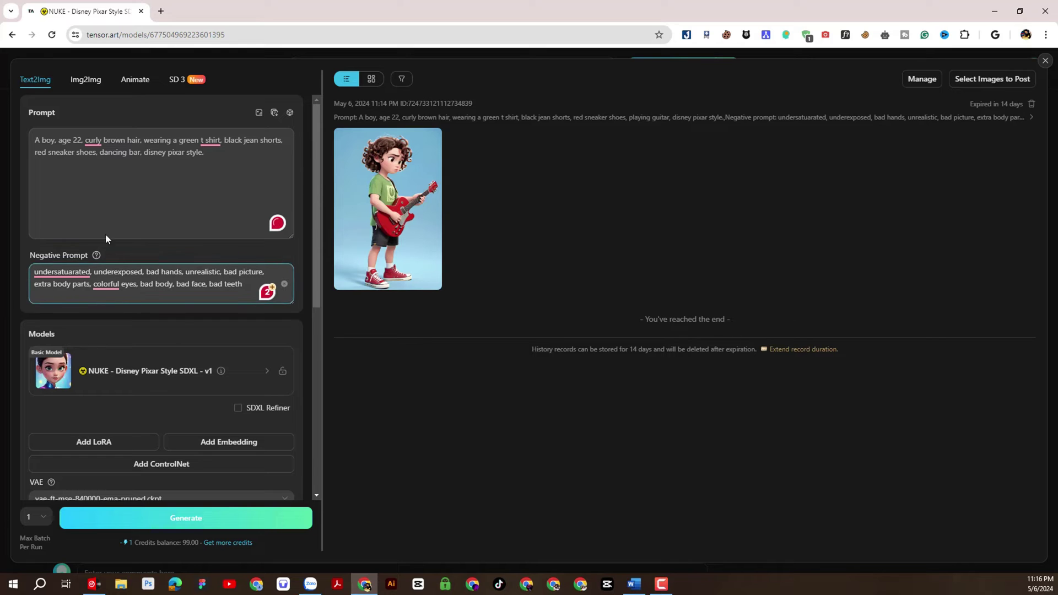
pyautogui.click(195, 525)
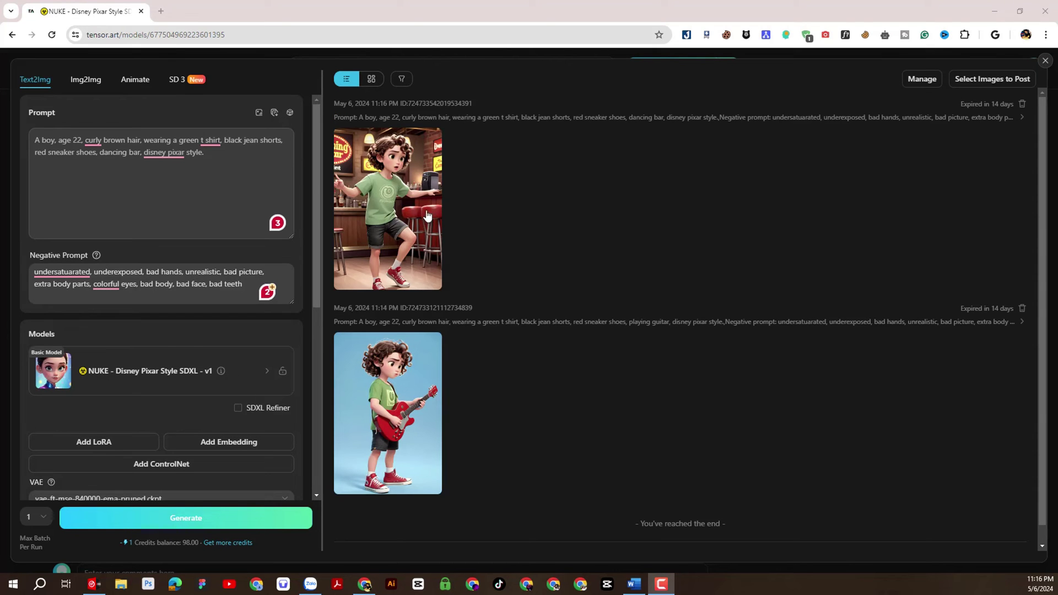
pyautogui.click(386, 220)
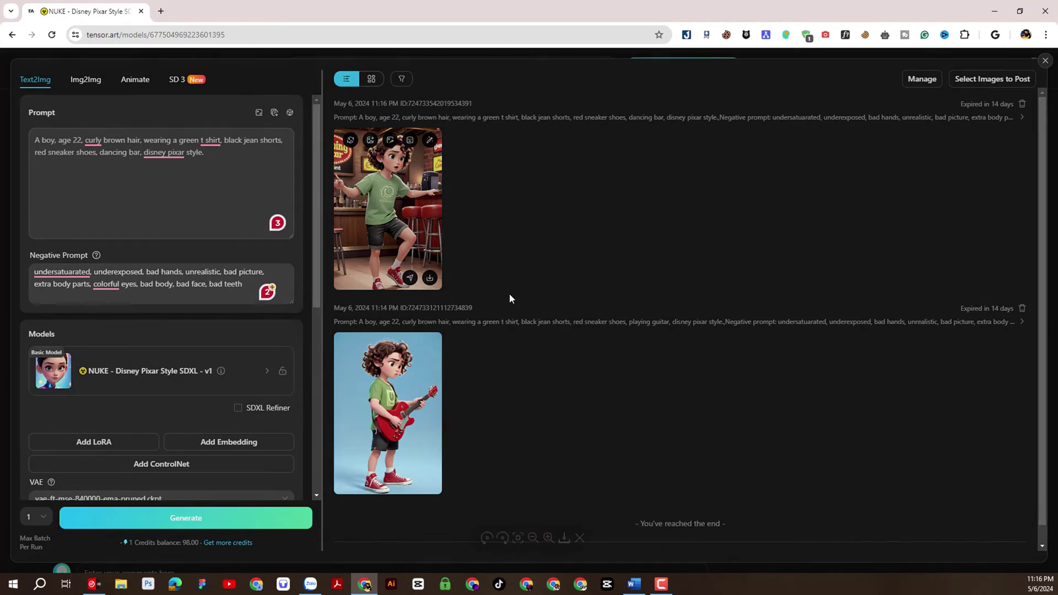
pyautogui.click(865, 252)
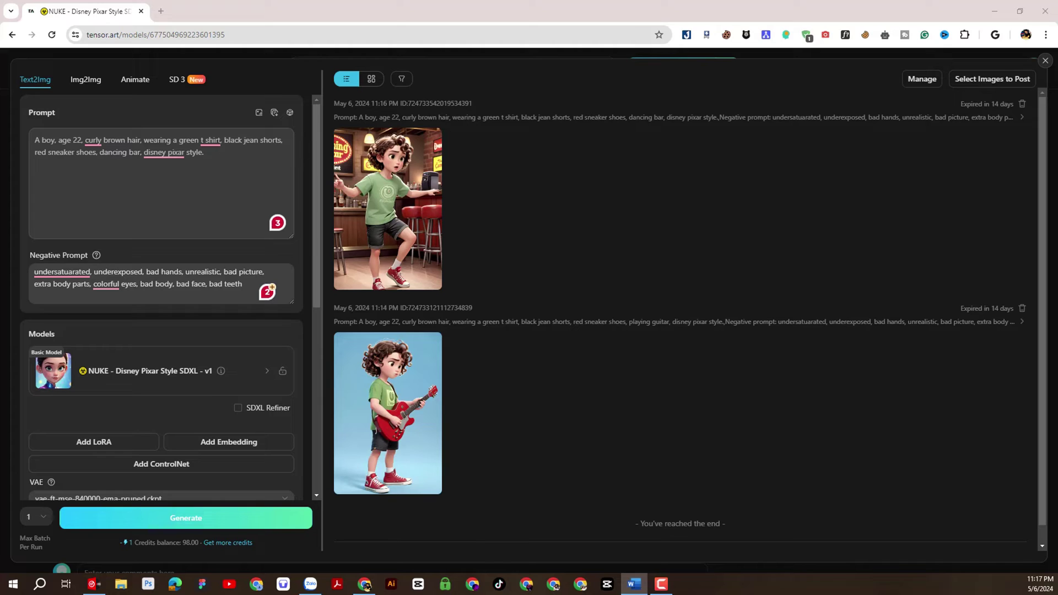
# Step: Replace the boy's activity in the prompt with "playing with his cute golden puppy in the garden", keeping the character description
pyautogui.click(210, 152)
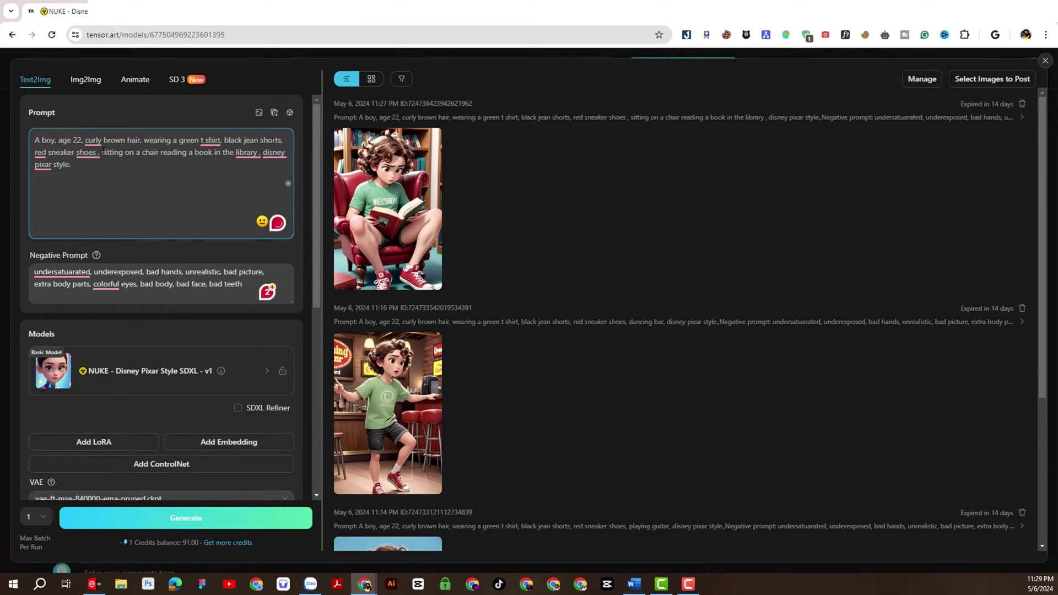
pyautogui.moveTo(101, 153); pyautogui.dragTo(258, 156)
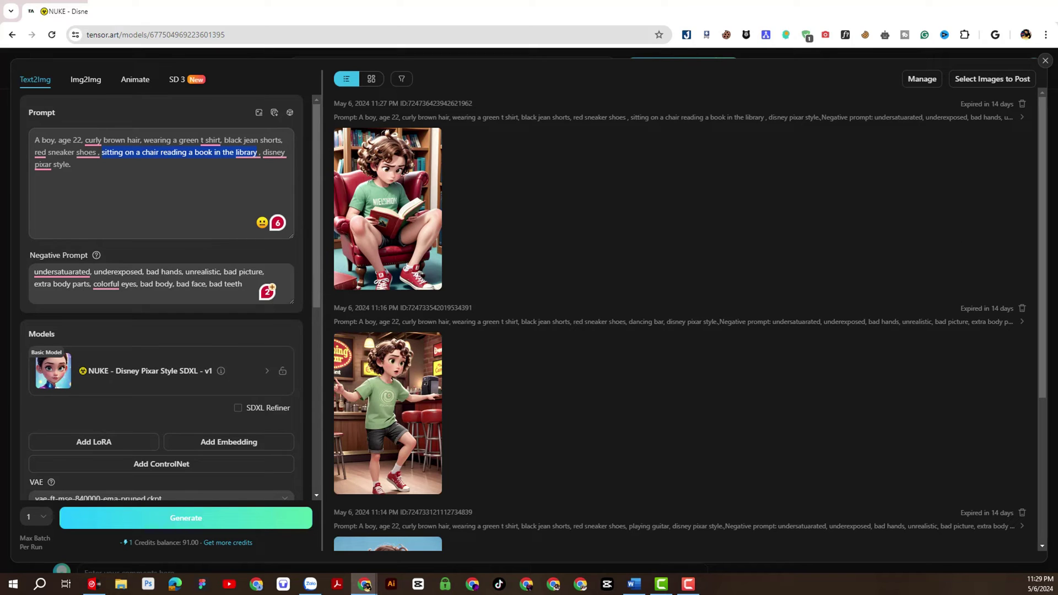
pyautogui.hotkey('alt', 'Tab')
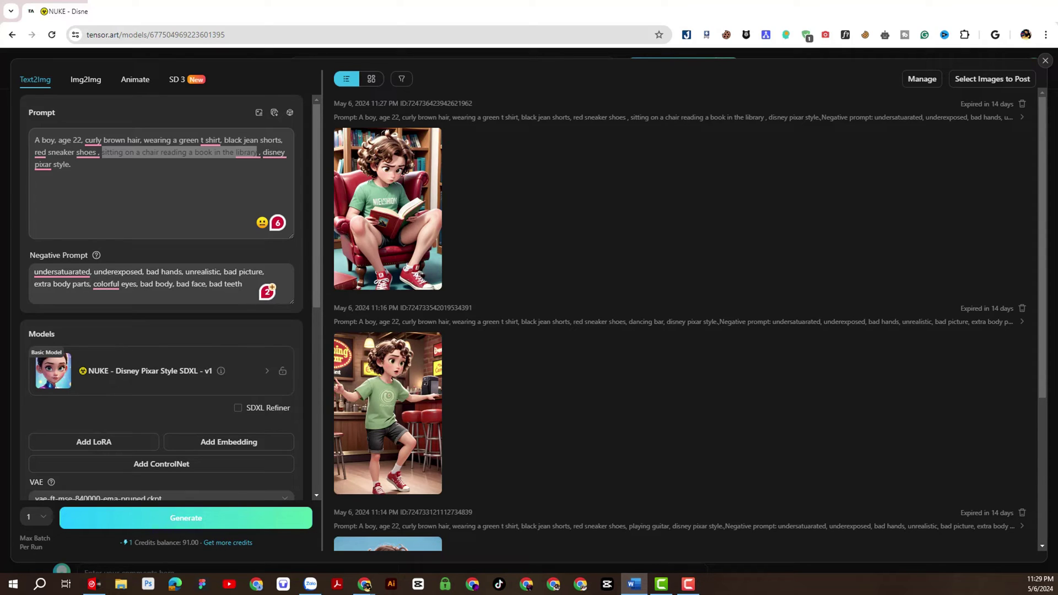
pyautogui.click(107, 156)
pyautogui.moveTo(101, 156); pyautogui.dragTo(259, 148)
pyautogui.rightClick(182, 152)
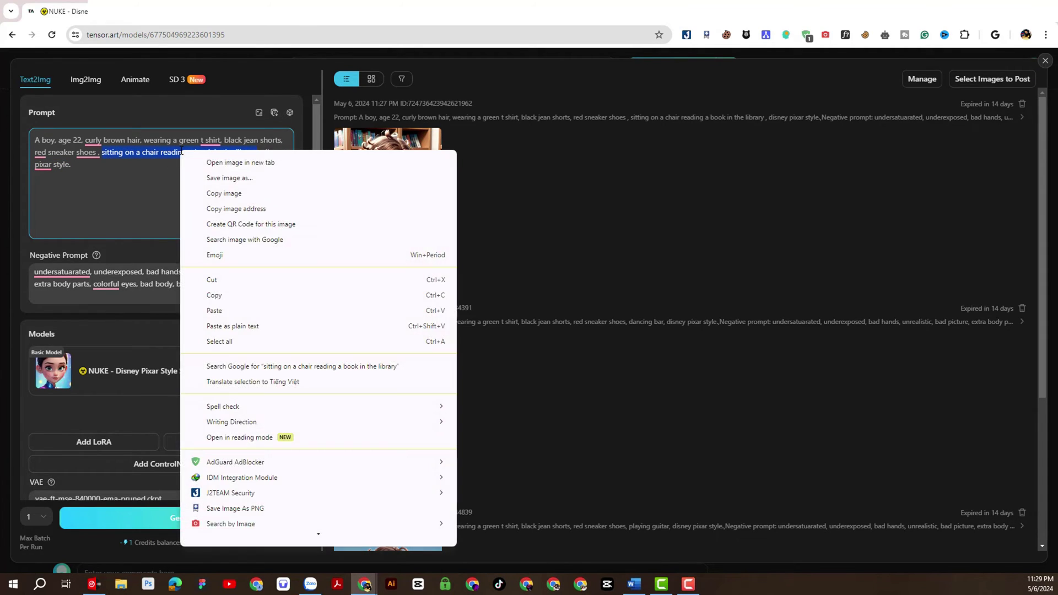
pyautogui.click(224, 307)
pyautogui.click(193, 206)
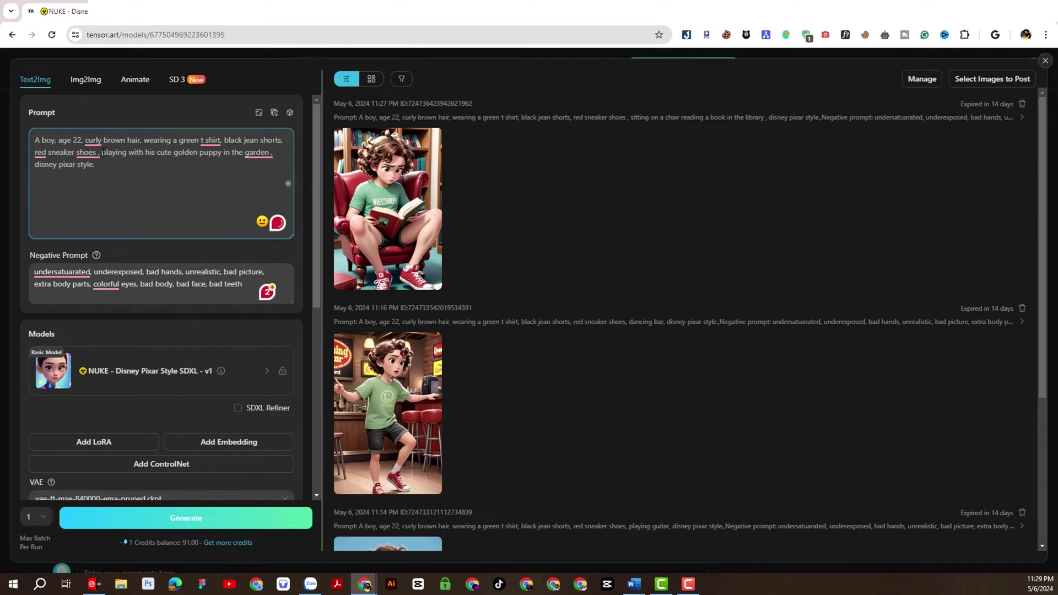
# Step: Generate the image of the boy with his puppy in the garden using the current model and settings
pyautogui.moveTo(102, 152); pyautogui.dragTo(266, 152)
pyautogui.click(101, 413)
pyautogui.scroll(-2, 122, 473)
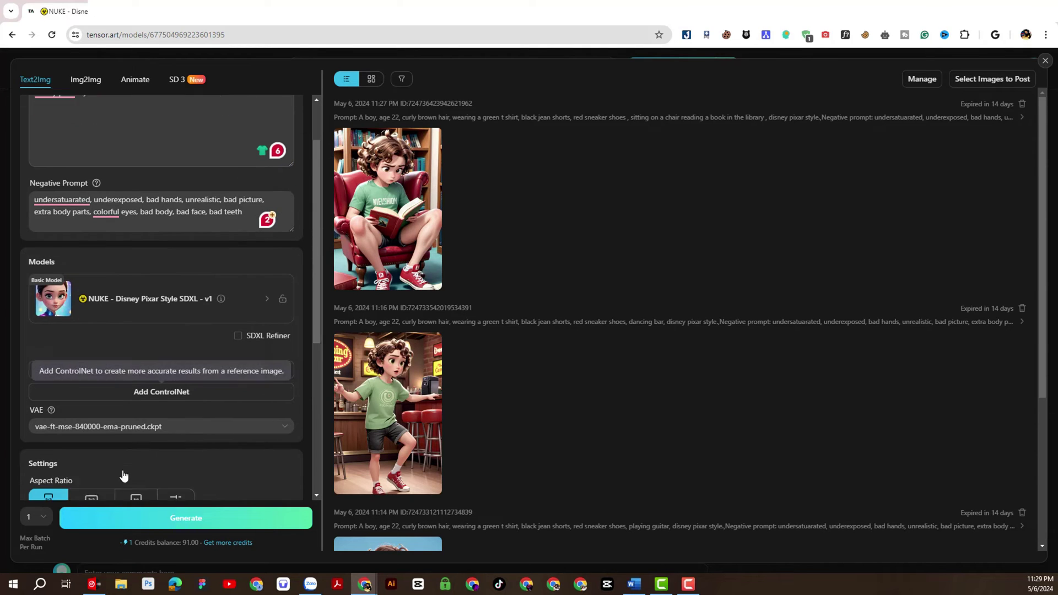
pyautogui.click(172, 521)
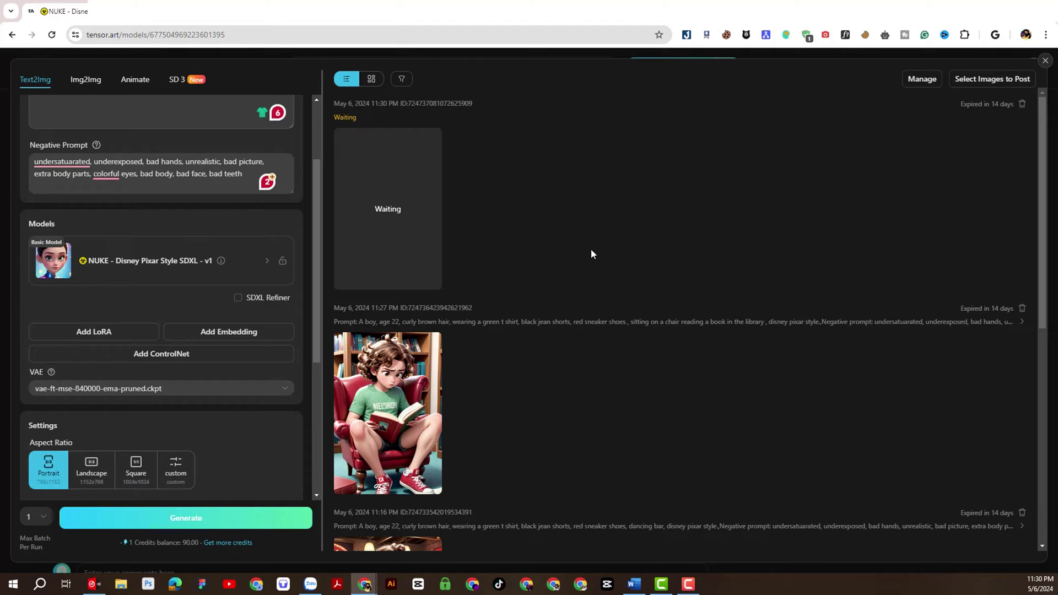
# Step: Compare the character's face, hair and clothing across the library, bar and guitar images in the generation history
pyautogui.scroll(-7, 590, 253)
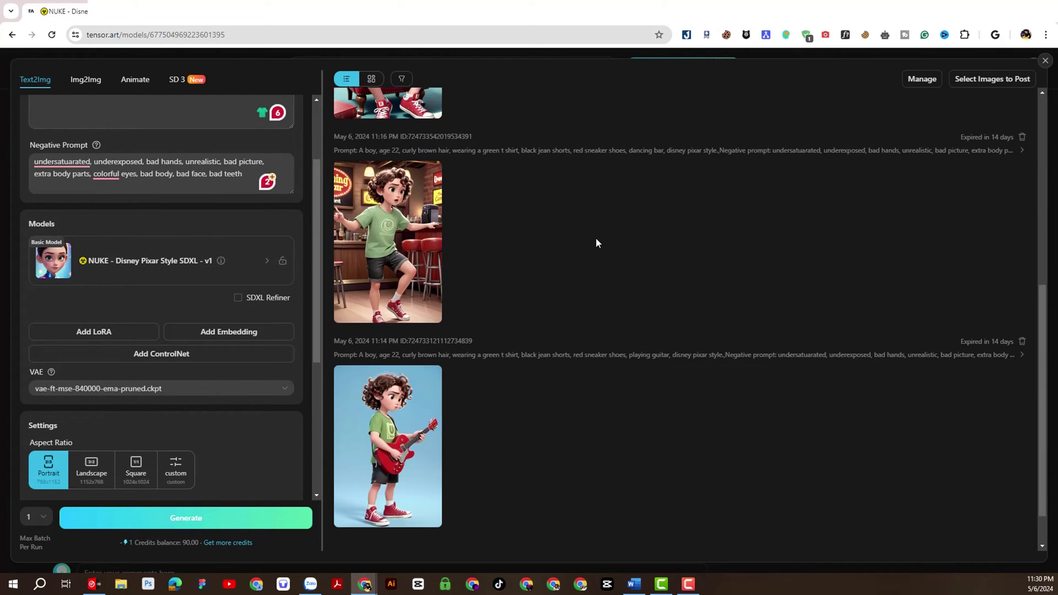
pyautogui.scroll(6, 596, 240)
pyautogui.scroll(-3, 596, 242)
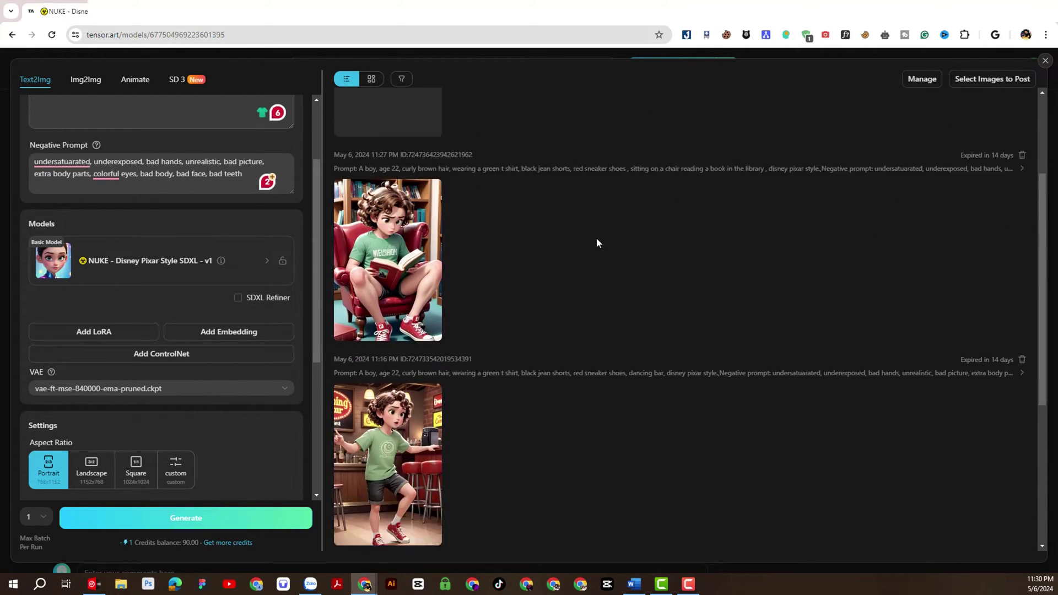
pyautogui.scroll(3, 597, 243)
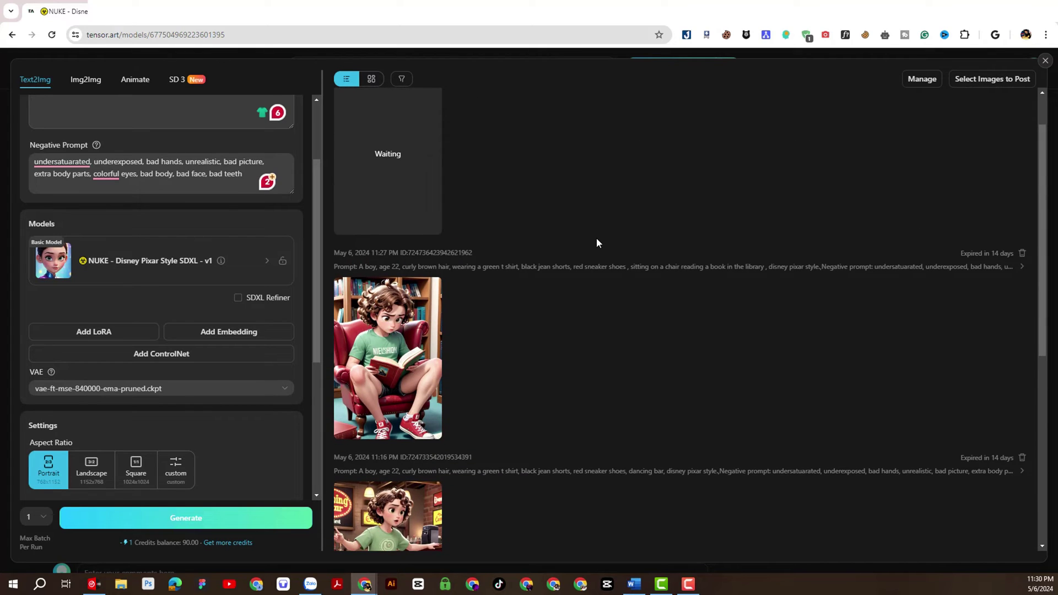
pyautogui.scroll(-5, 597, 243)
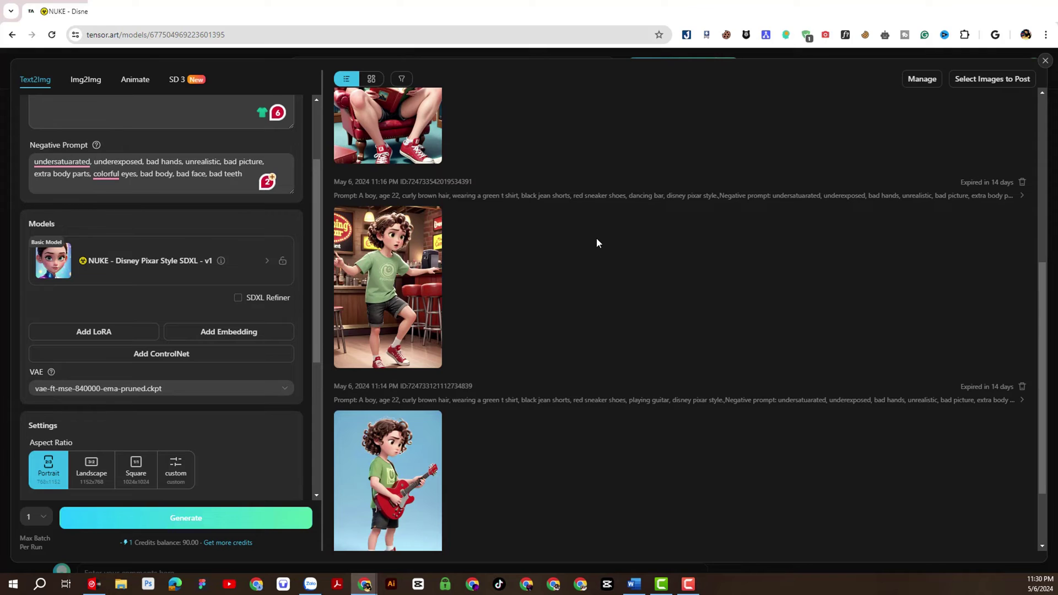
pyautogui.scroll(6, 597, 239)
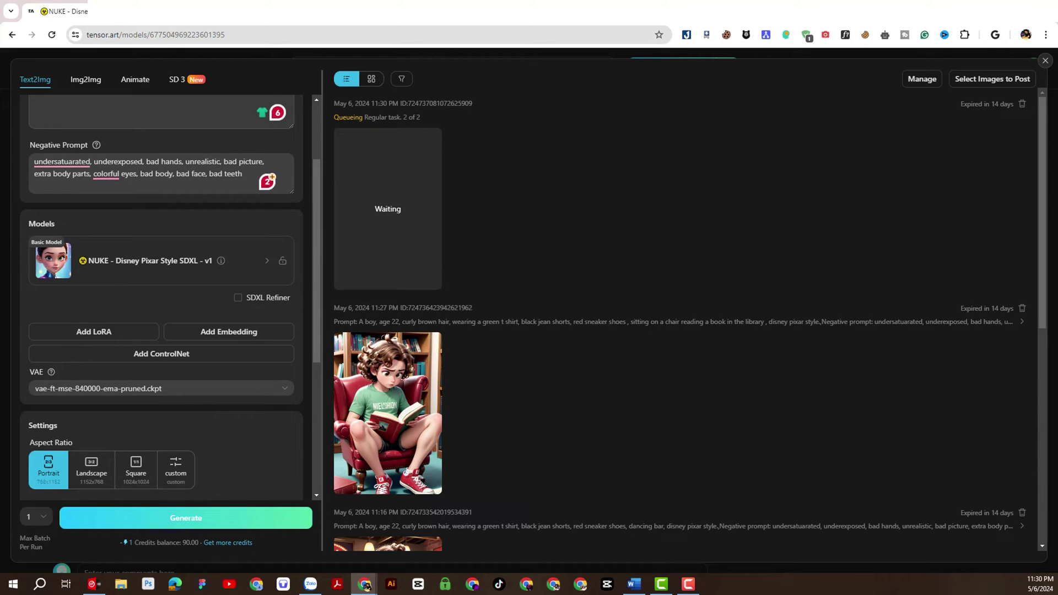
pyautogui.scroll(-6, 838, 307)
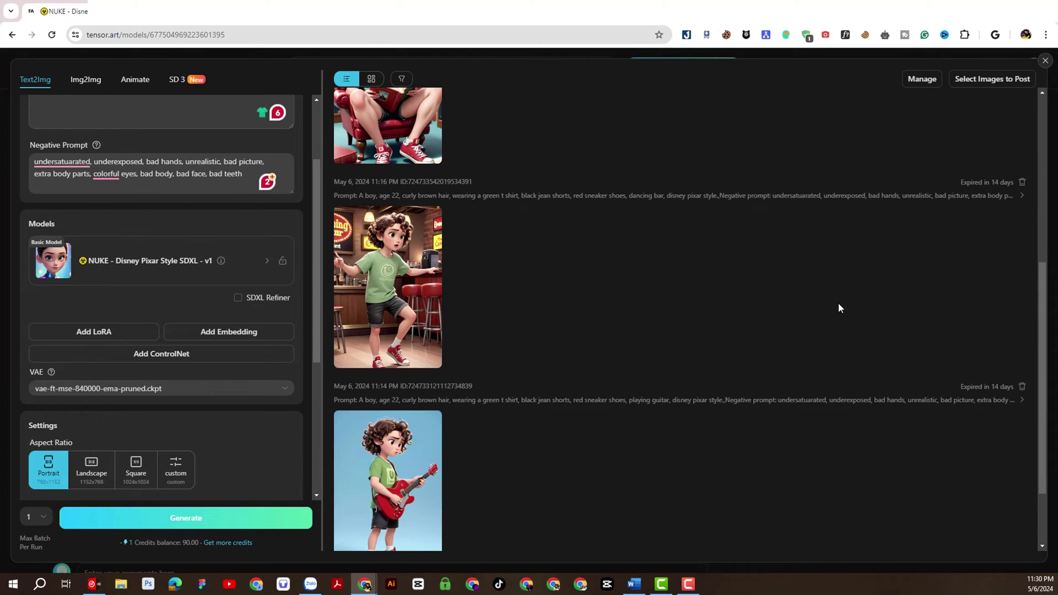
pyautogui.scroll(-2, 840, 308)
pyautogui.scroll(3, 840, 307)
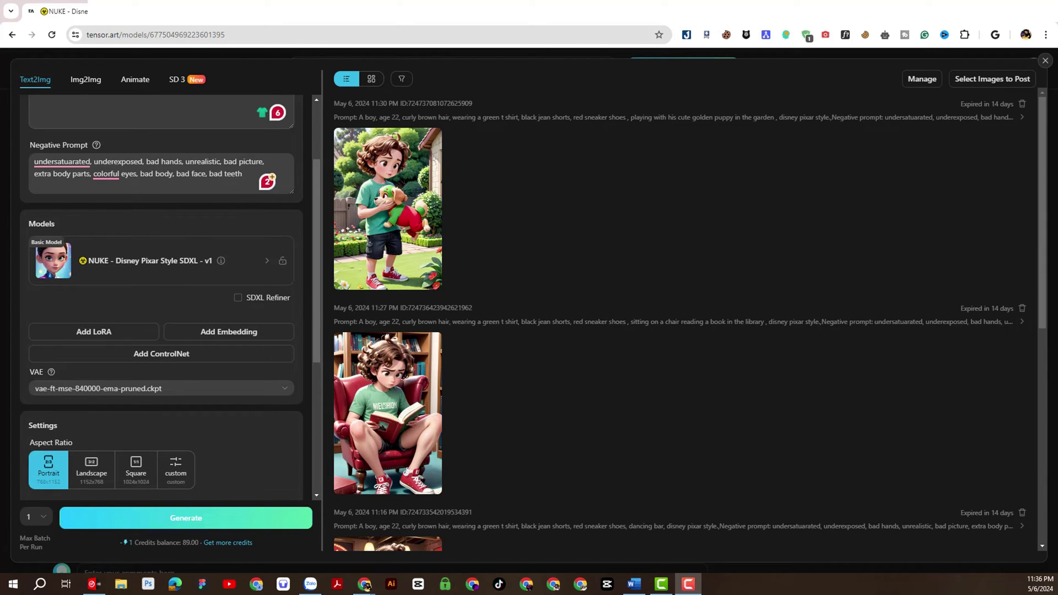
# Step: Replace the puppy phrase in the prompt with "watering vegetables in her front yard"
pyautogui.click(95, 174)
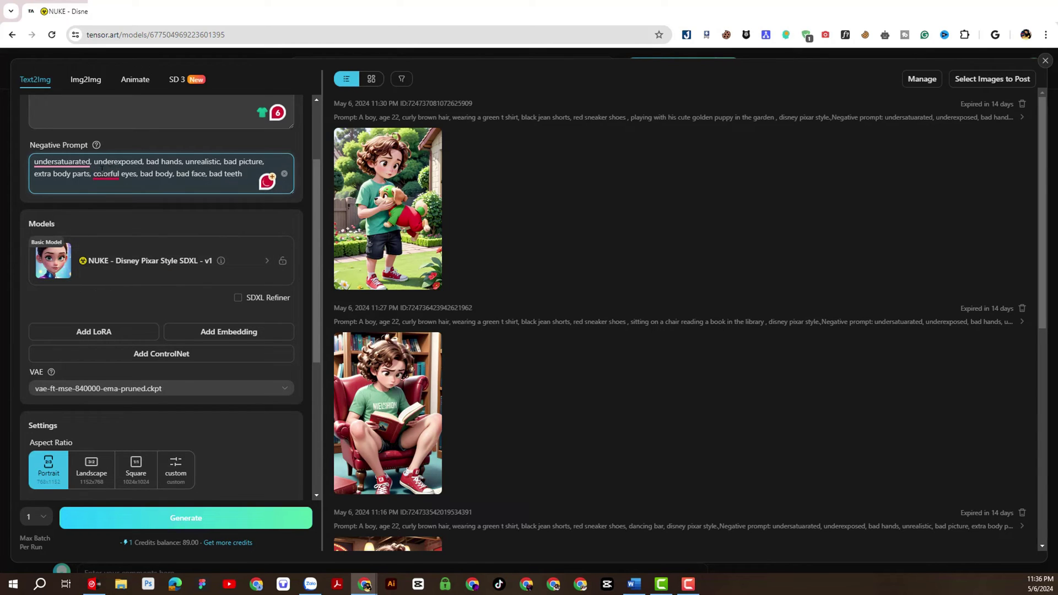
pyautogui.doubleClick(102, 172)
pyautogui.scroll(2, 187, 160)
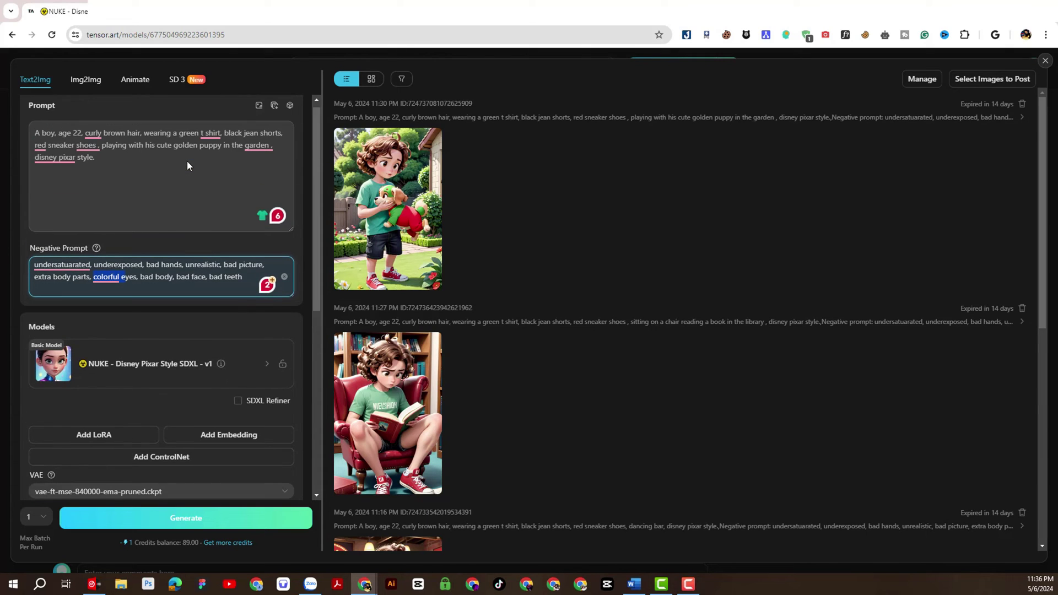
pyautogui.click(155, 150)
pyautogui.moveTo(102, 152); pyautogui.dragTo(271, 153)
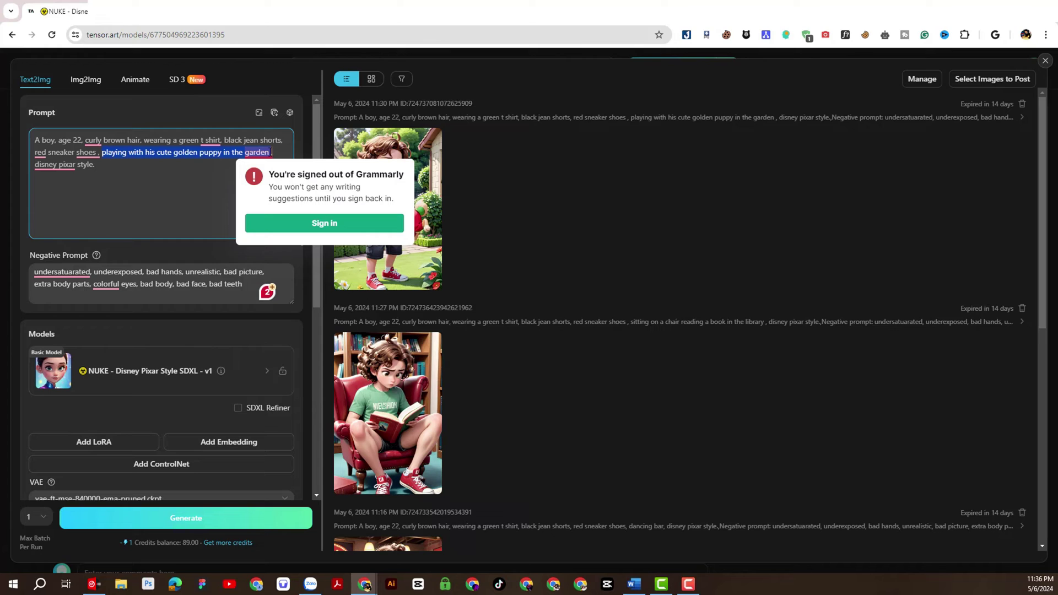
pyautogui.write('watering vegetables in her front yard')
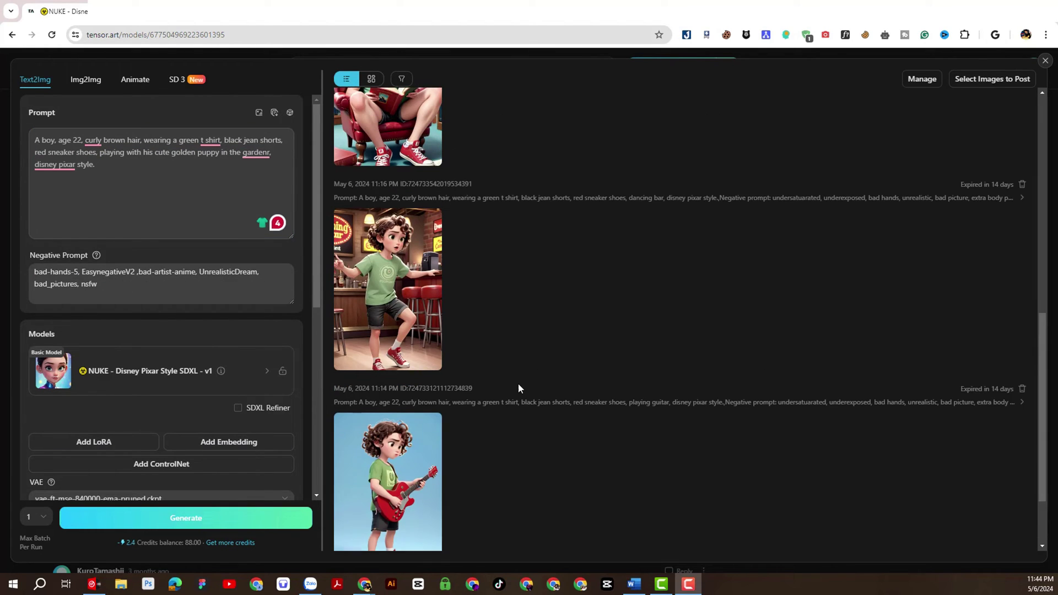
# Step: Review the generated images in the history from the puppy scene down to the first guitar image
pyautogui.scroll(2, 518, 386)
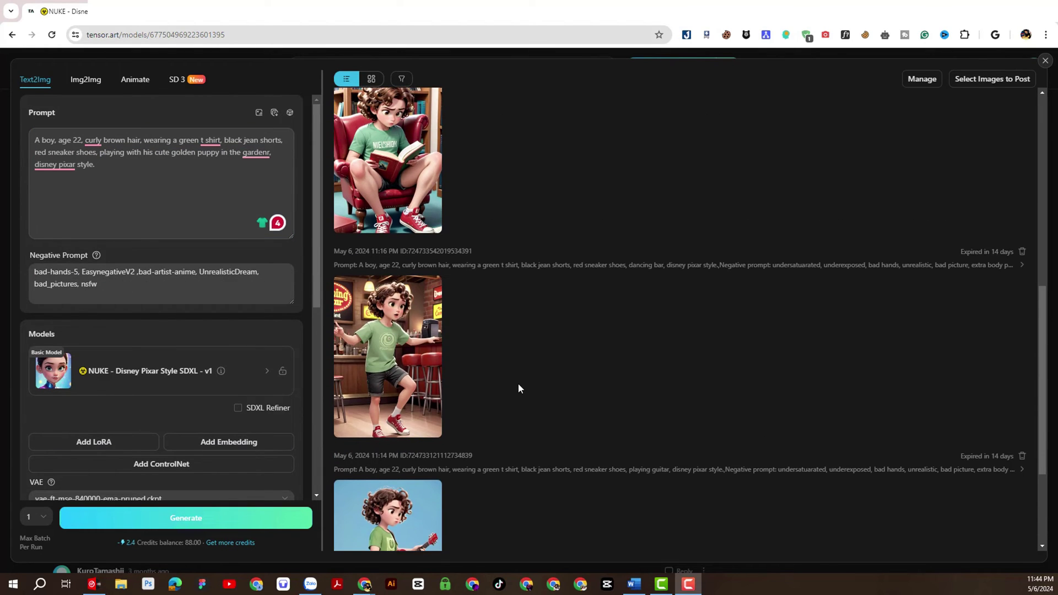
pyautogui.scroll(3, 518, 384)
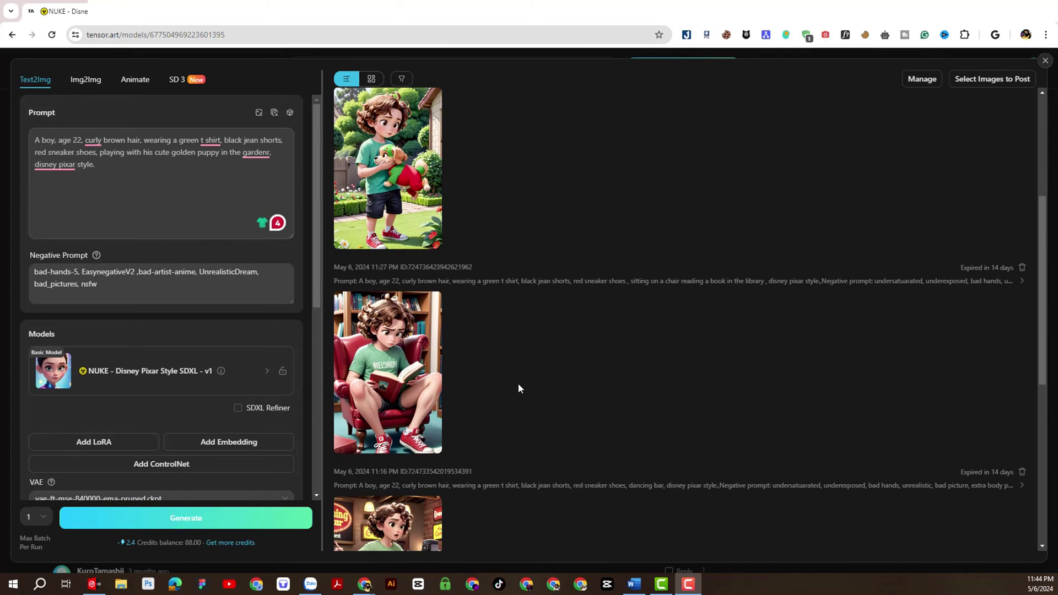
pyautogui.scroll(-7, 519, 385)
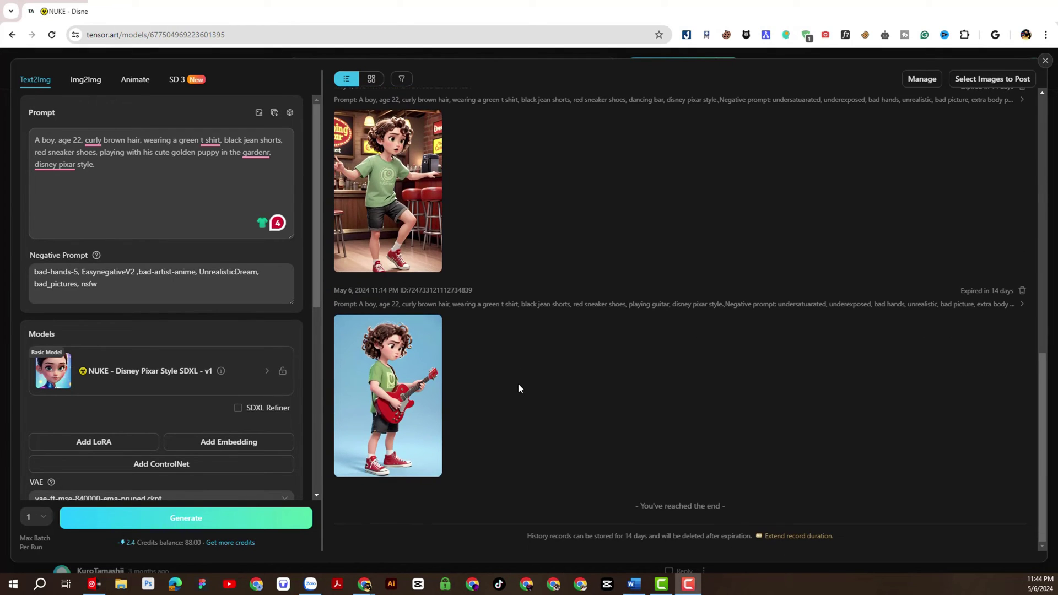
# Step: Download the full-size guitar image from the generation history into the charactor folder as 01
pyautogui.scroll(1, 398, 435)
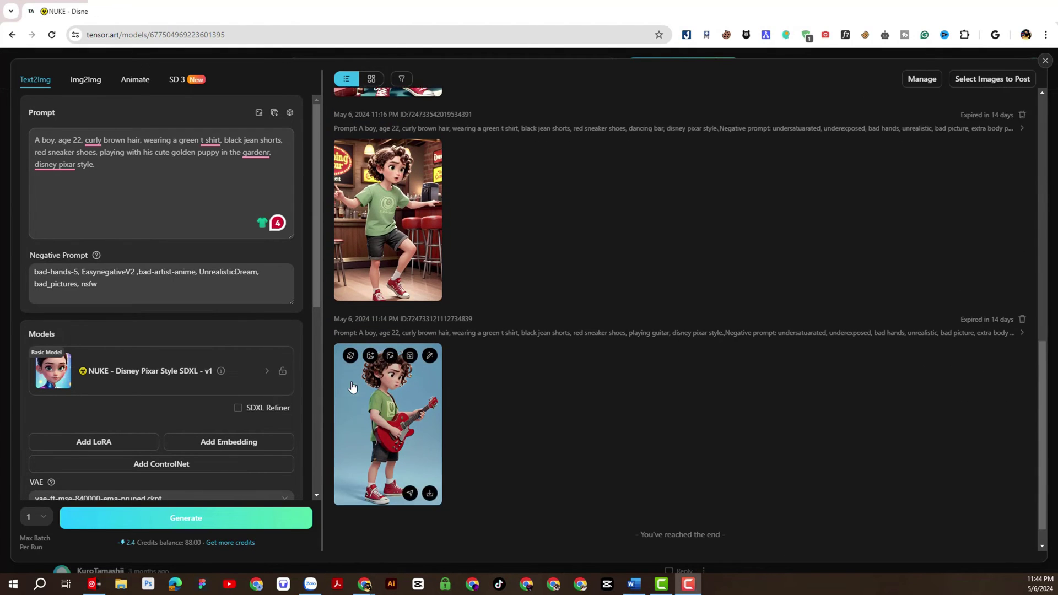
pyautogui.click(397, 447)
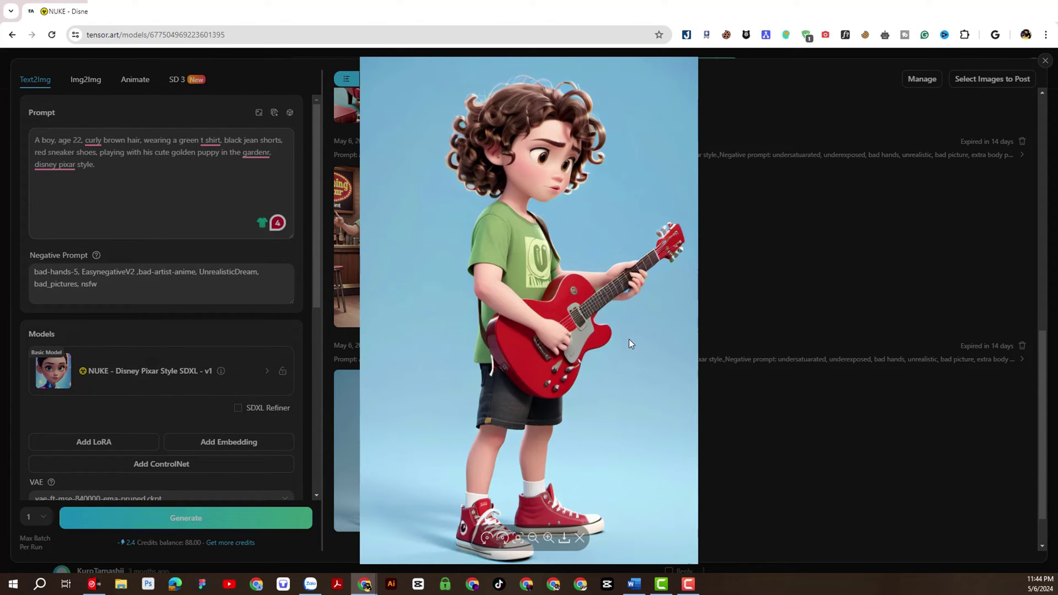
pyautogui.click(563, 542)
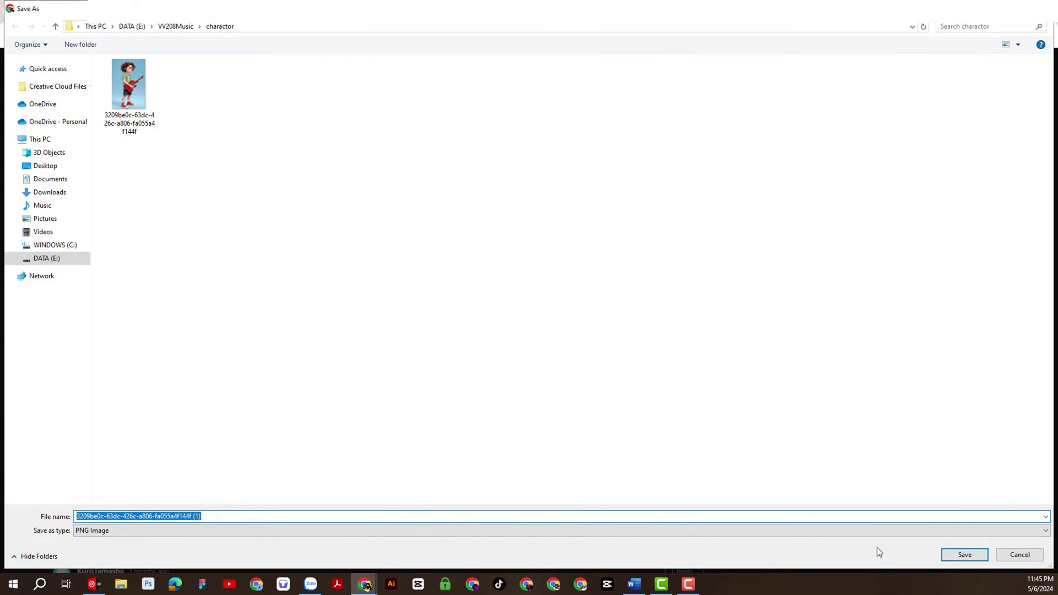
pyautogui.write('12')
pyautogui.press('Return')
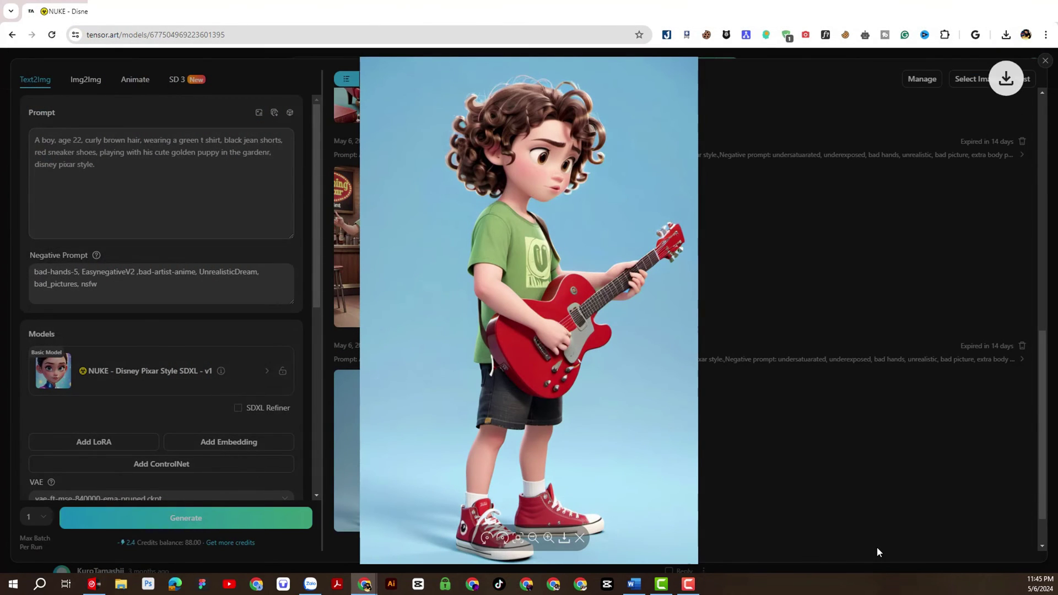
pyautogui.click(816, 395)
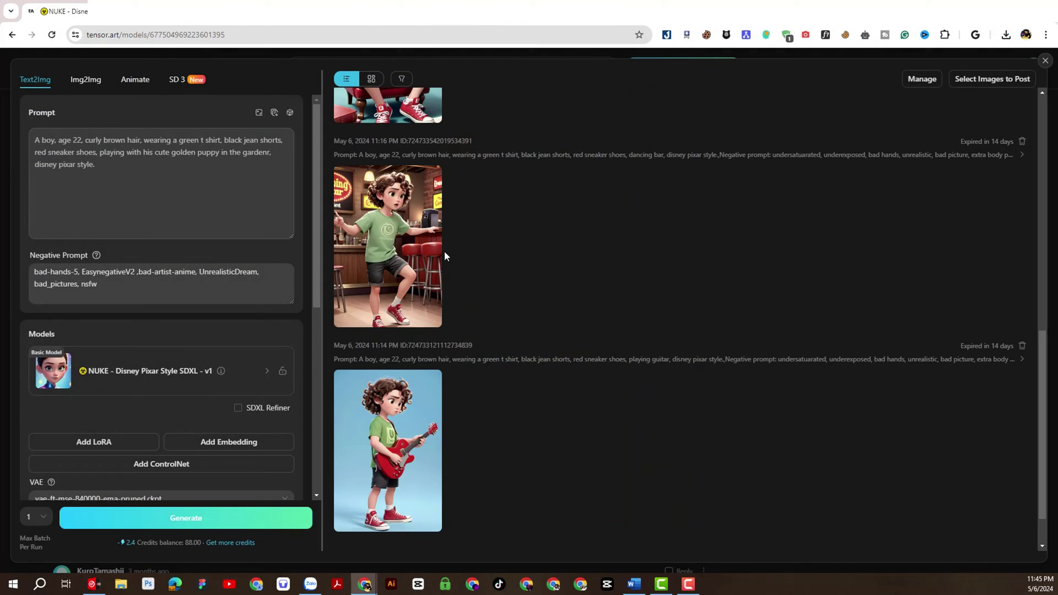
# Step: Download the image of the boy dancing in the bar into the same folder as 02
pyautogui.click(417, 270)
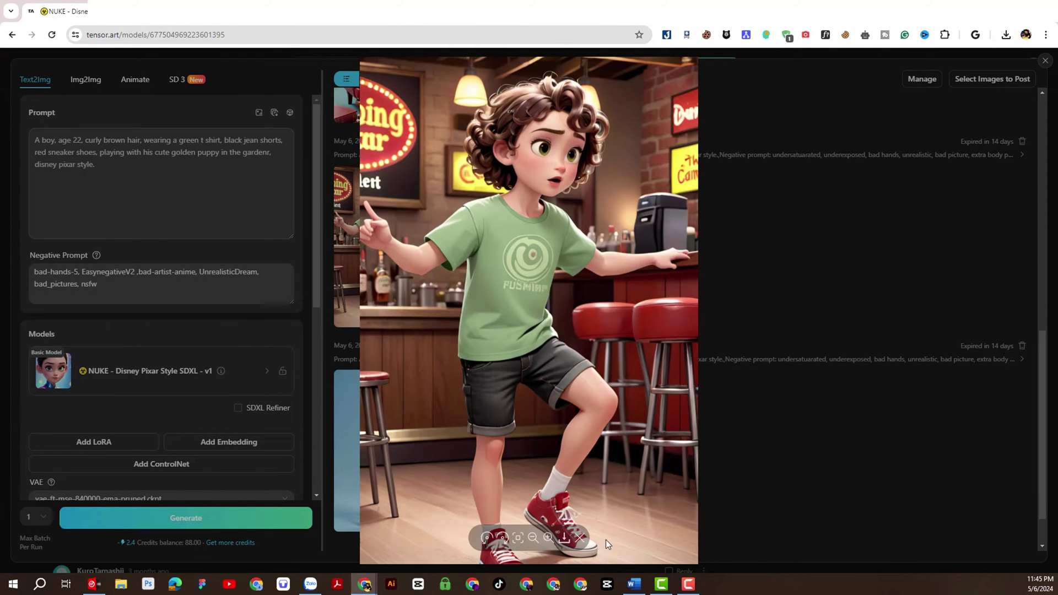
pyautogui.click(571, 539)
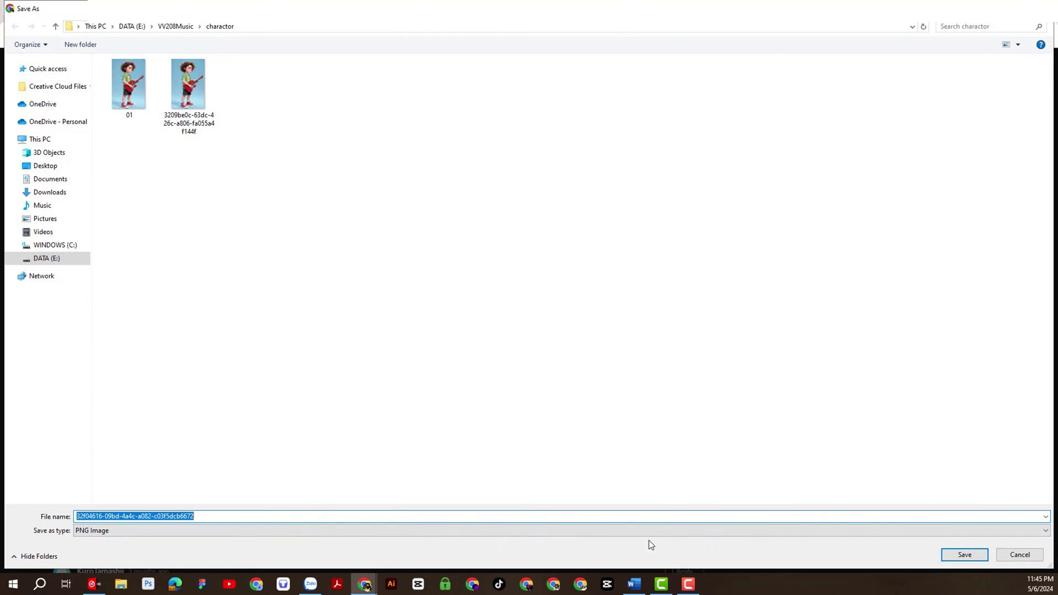
pyautogui.write('02')
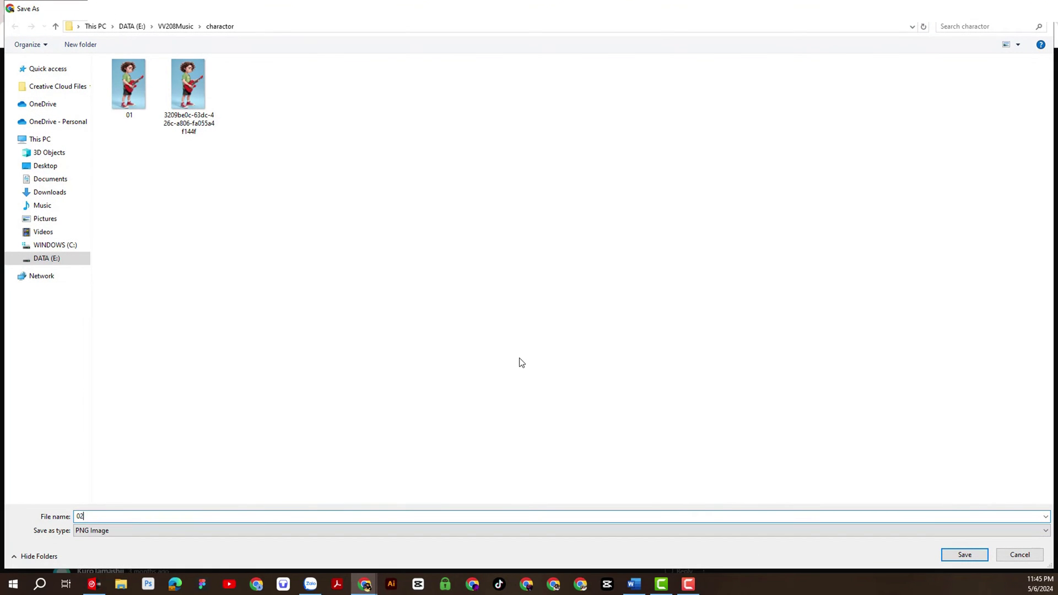
pyautogui.press('Return')
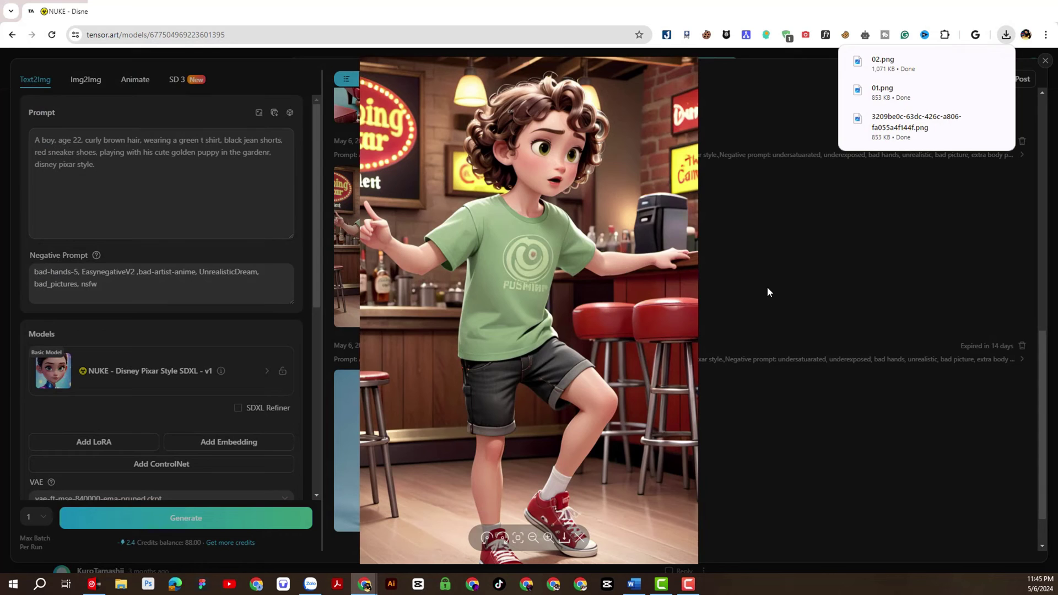
pyautogui.click(768, 287)
# Step: Download the image of the boy reading in the library into the charactor folder as 03
pyautogui.scroll(3, 541, 338)
pyautogui.click(436, 278)
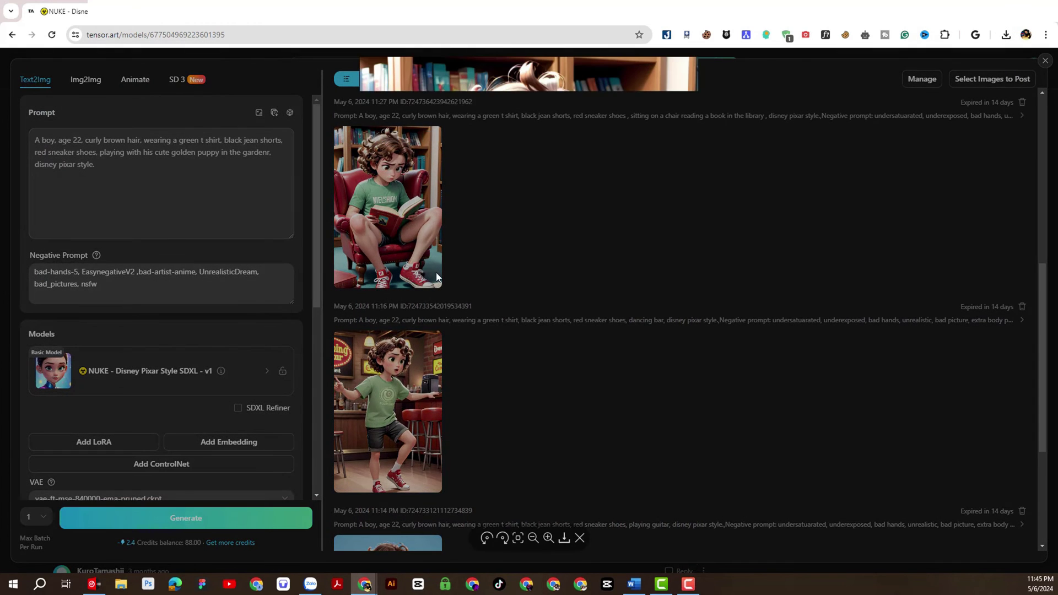
pyautogui.click(563, 539)
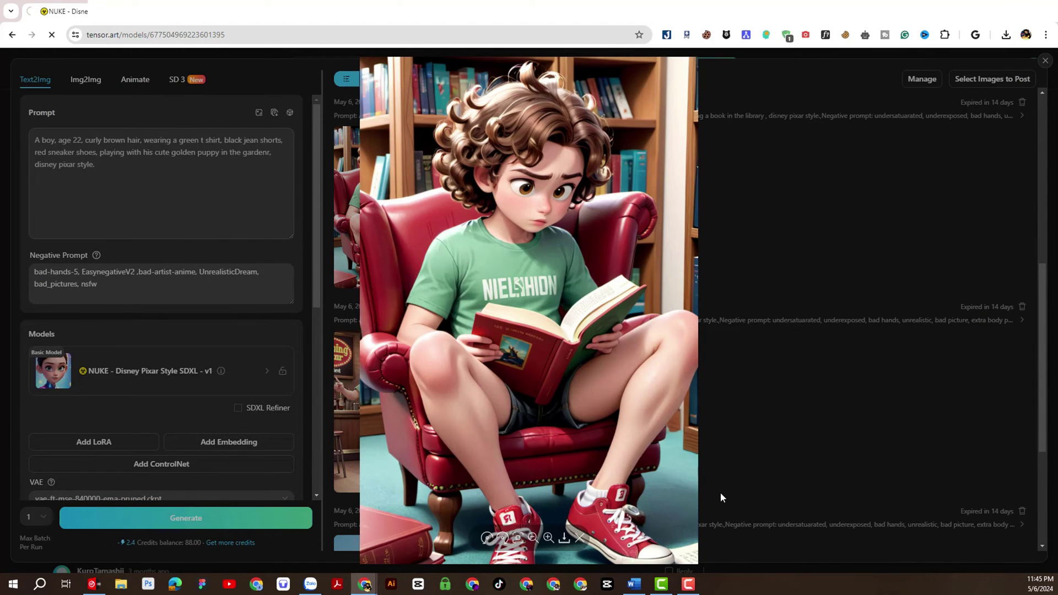
pyautogui.write('03')
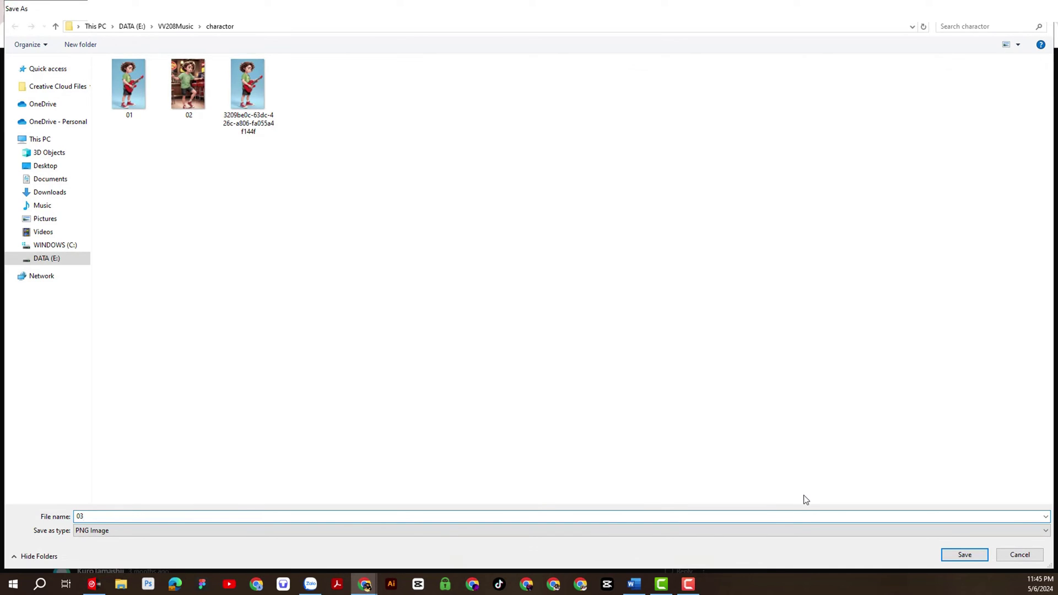
pyautogui.press('Return')
pyautogui.click(858, 476)
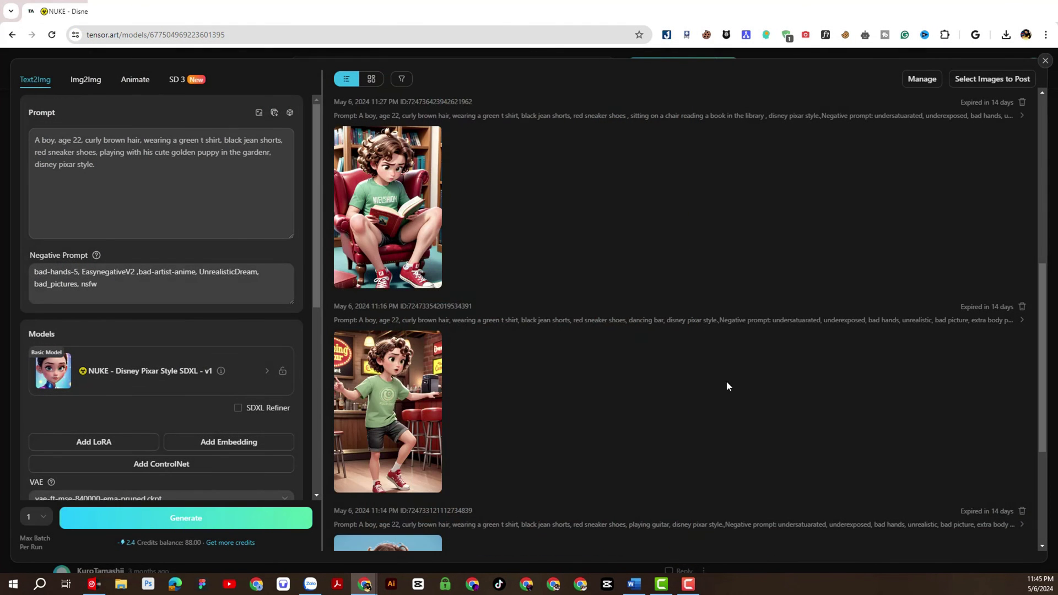
pyautogui.scroll(-4, 772, 426)
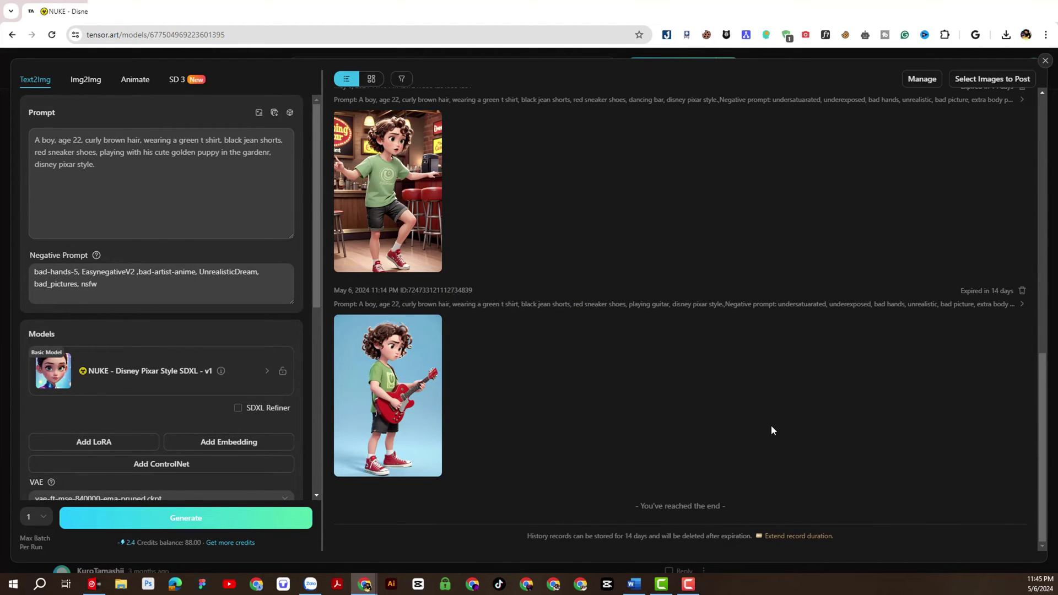
# Step: Switch to Photoshop and open the bar, library and guitar images from the charactor folder as separate documents
pyautogui.click(150, 586)
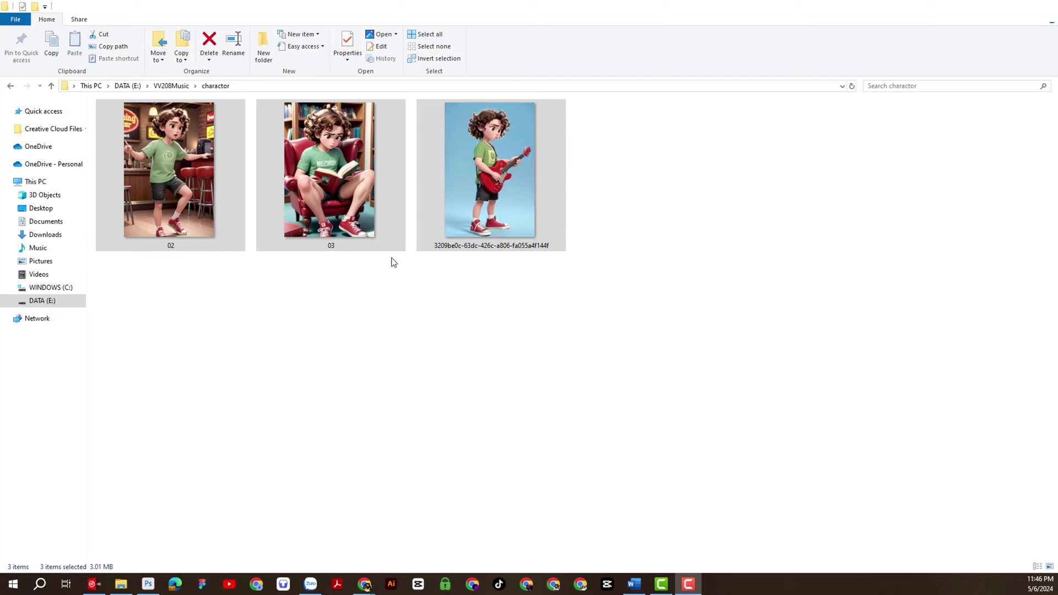
pyautogui.moveTo(337, 237); pyautogui.dragTo(350, 314)
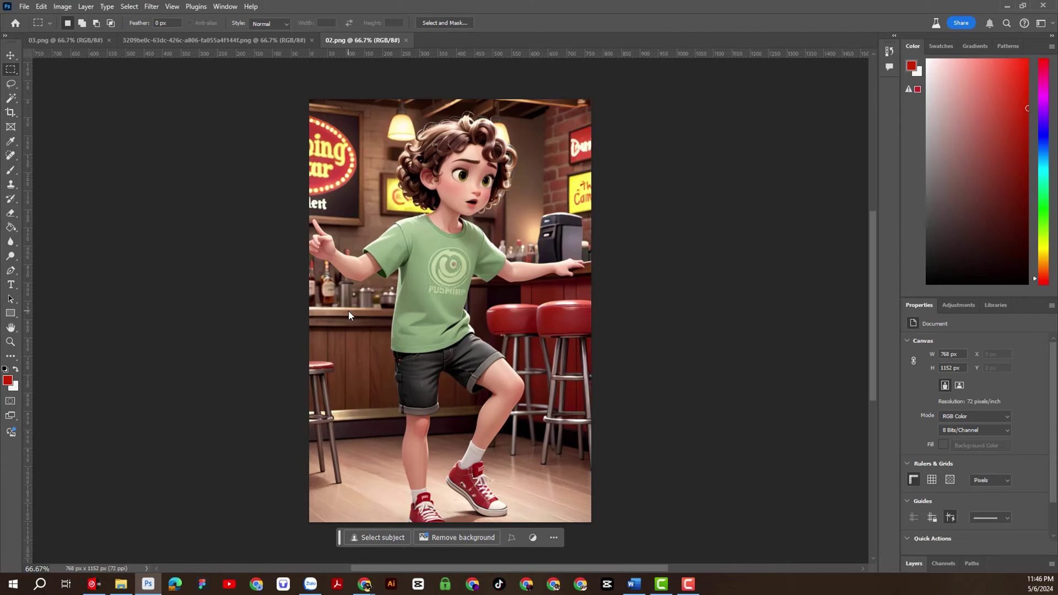
pyautogui.click(257, 40)
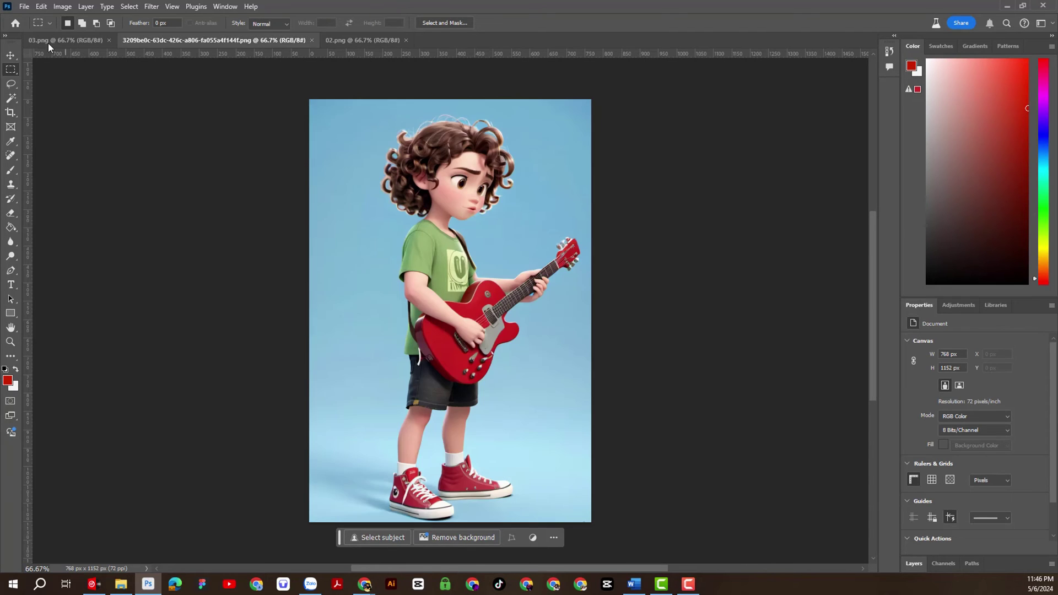
# Step: Duplicate the Background layer of 03.png, the library image
pyautogui.click(45, 40)
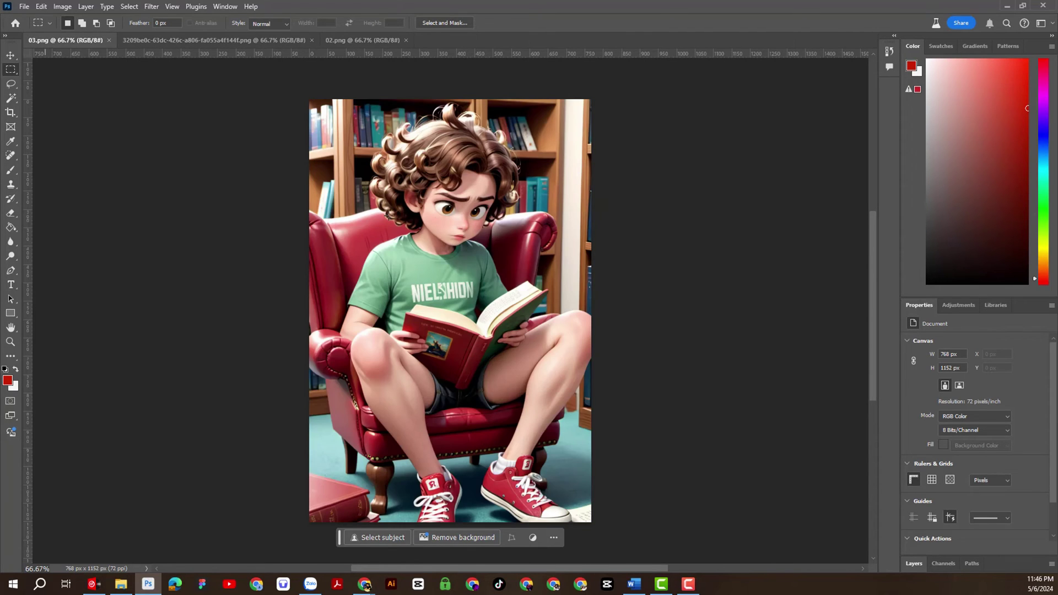
pyautogui.click(915, 565)
pyautogui.moveTo(1008, 340); pyautogui.dragTo(1026, 566)
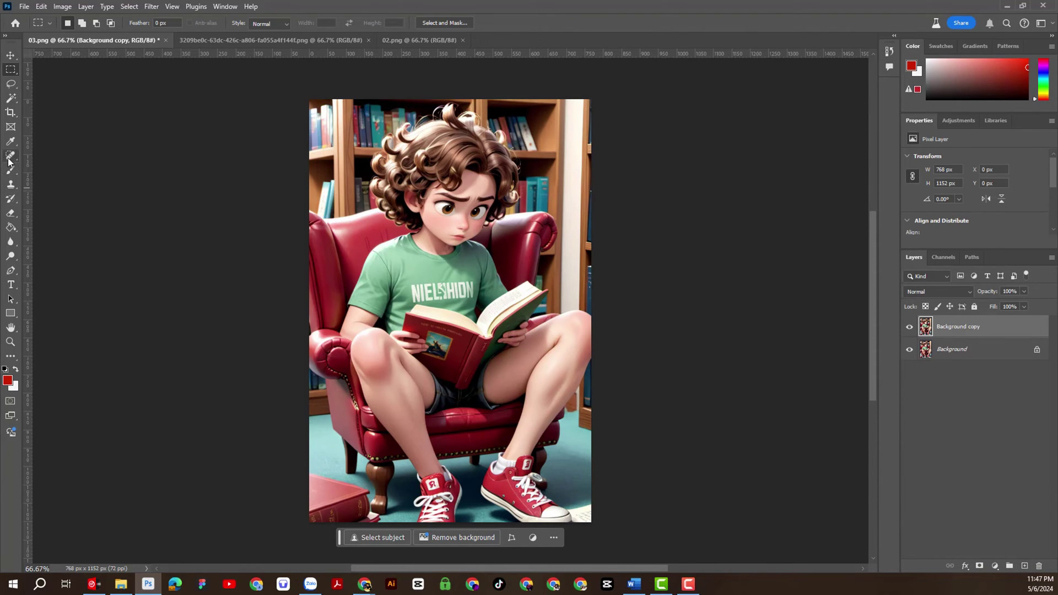
# Step: Erase the lettering from the boy's green T-shirt in the library image with the Spot Healing Brush at 63 px
pyautogui.moveTo(11, 156); pyautogui.dragTo(46, 167)
pyautogui.click(68, 156)
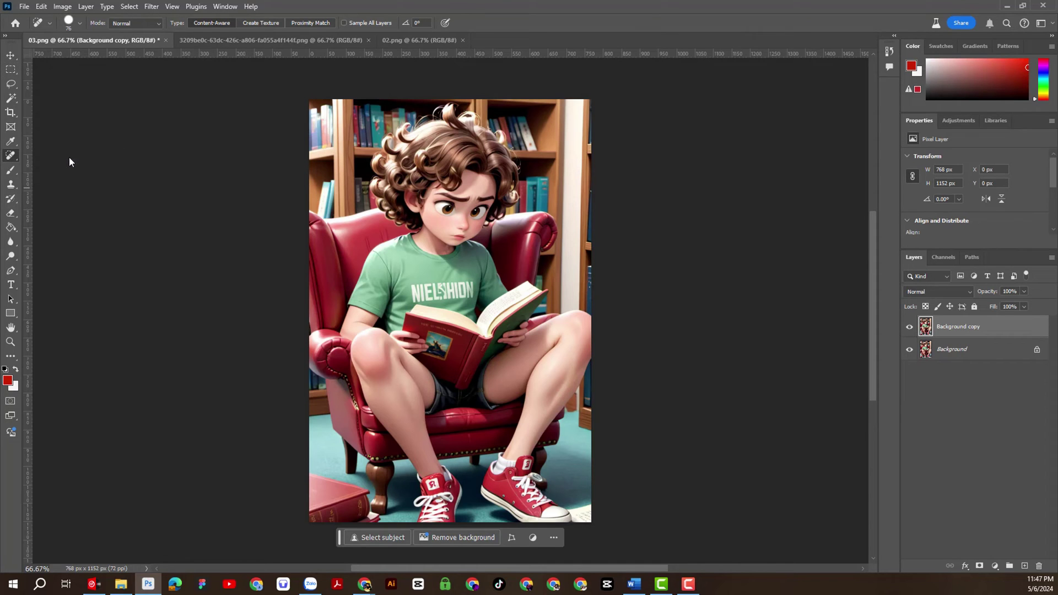
pyautogui.rightClick(430, 283)
pyautogui.moveTo(475, 306)
pyautogui.mouseDown()
pyautogui.moveTo(420, 291)
pyautogui.moveTo(467, 289)
pyautogui.moveTo(429, 289)
pyautogui.moveTo(441, 292)
pyautogui.mouseUp()
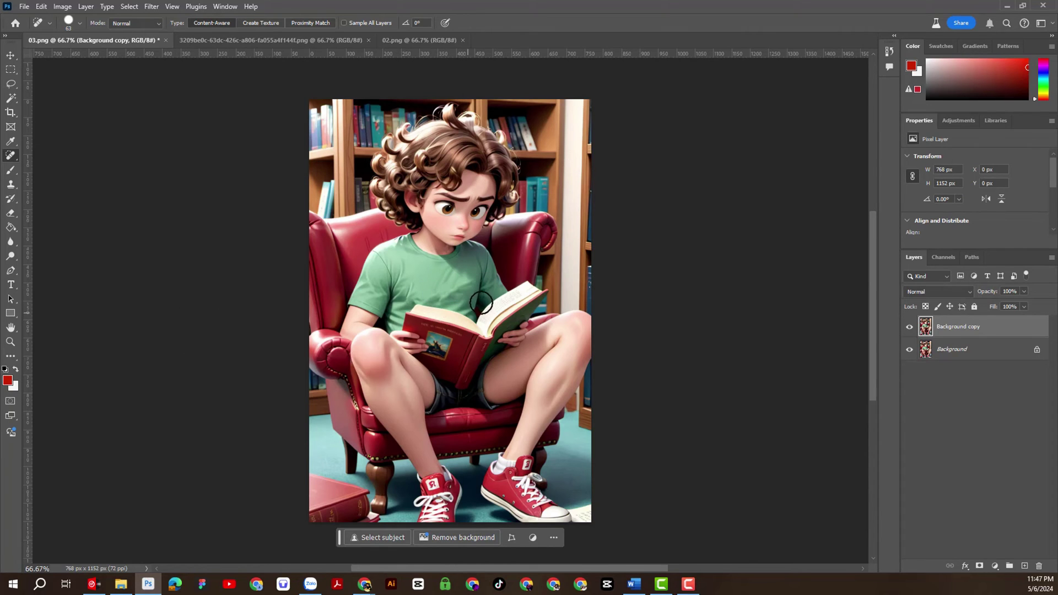
# Step: Reduce the Spot Healing Brush to 42 px and clean up the healed area on the shirt's chest
pyautogui.rightClick(465, 282)
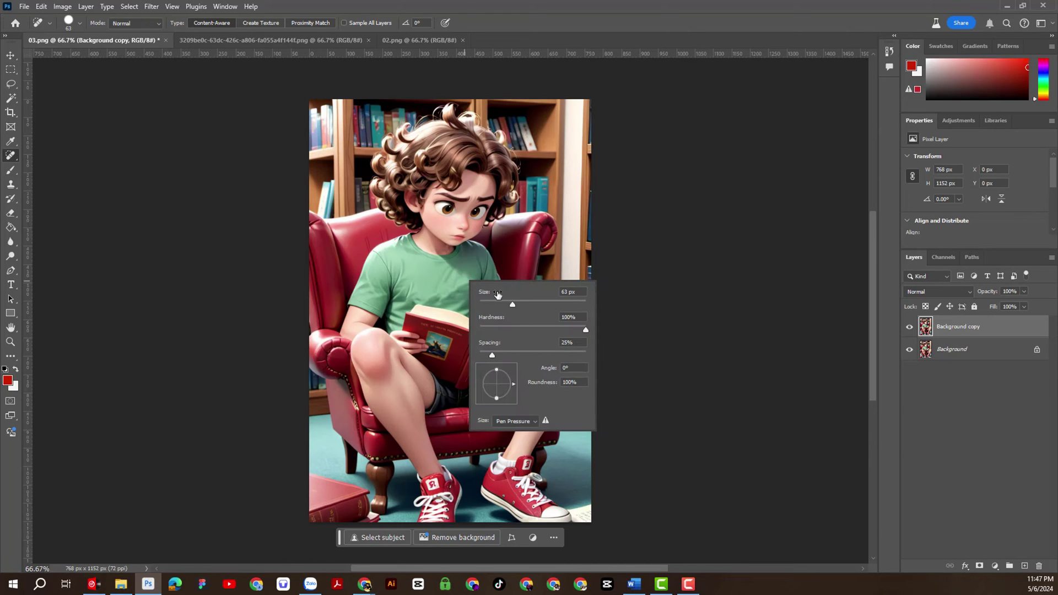
pyautogui.moveTo(441, 294)
pyautogui.mouseDown()
pyautogui.moveTo(468, 286)
pyautogui.moveTo(430, 294)
pyautogui.mouseUp()
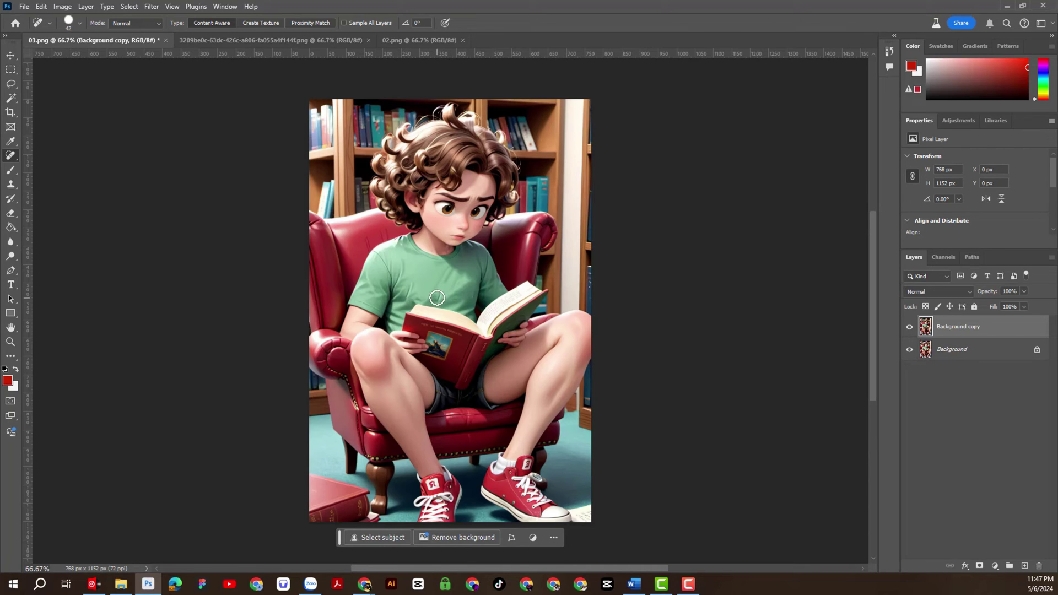
pyautogui.scroll(-1, 364, 328)
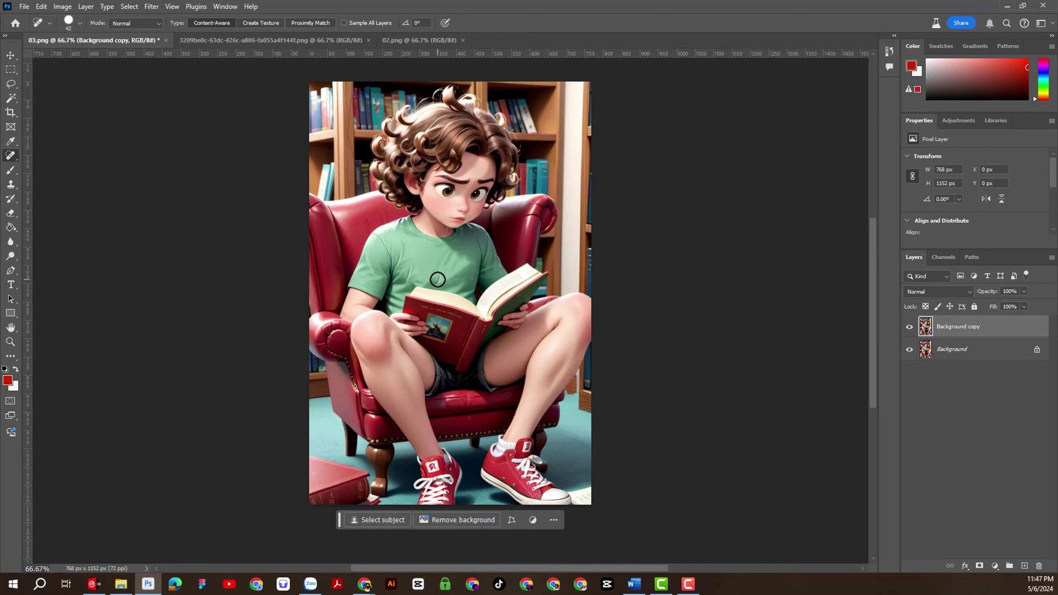
# Step: Set the foreground colour to the light green 8ac1a0 sampled from the T-shirt
pyautogui.click(7, 380)
pyautogui.click(433, 275)
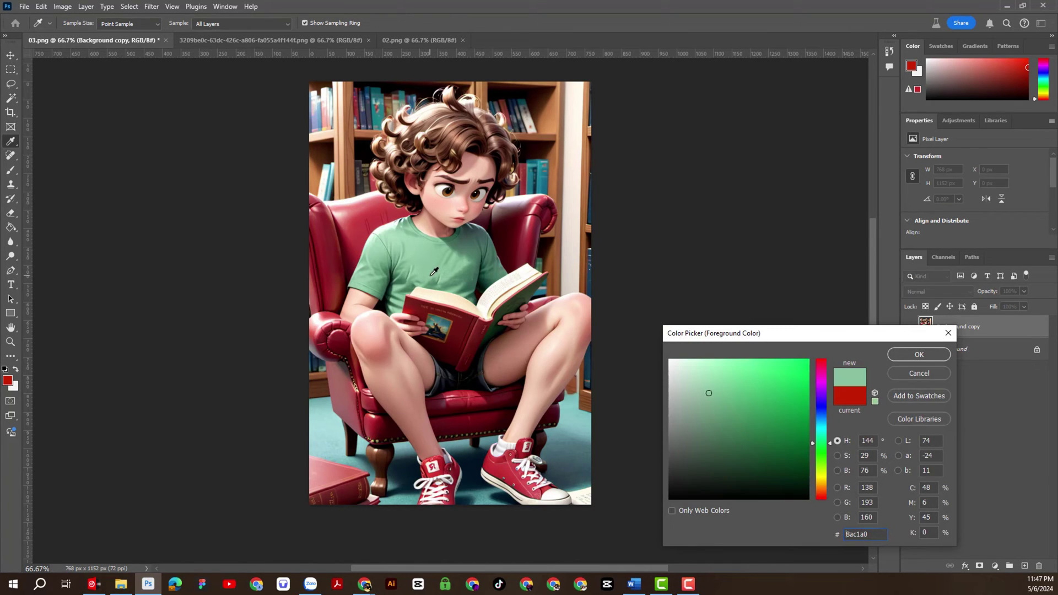
pyautogui.click(918, 354)
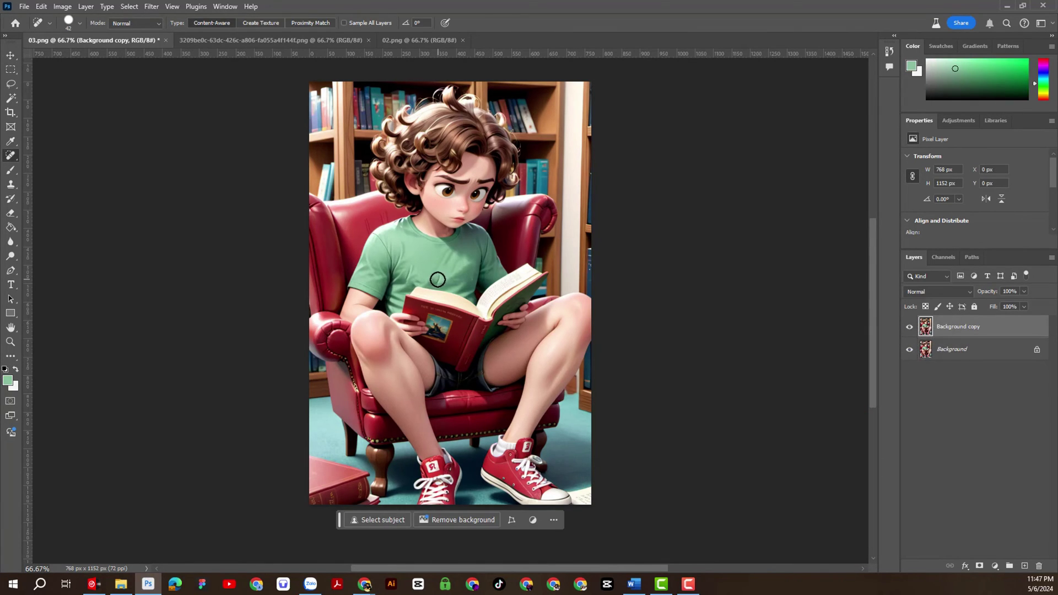
# Step: Retouch the chest of the T-shirt with the sampled green, using a much smaller Soft Round brush at 0% hardness
pyautogui.click(10, 169)
pyautogui.rightClick(455, 280)
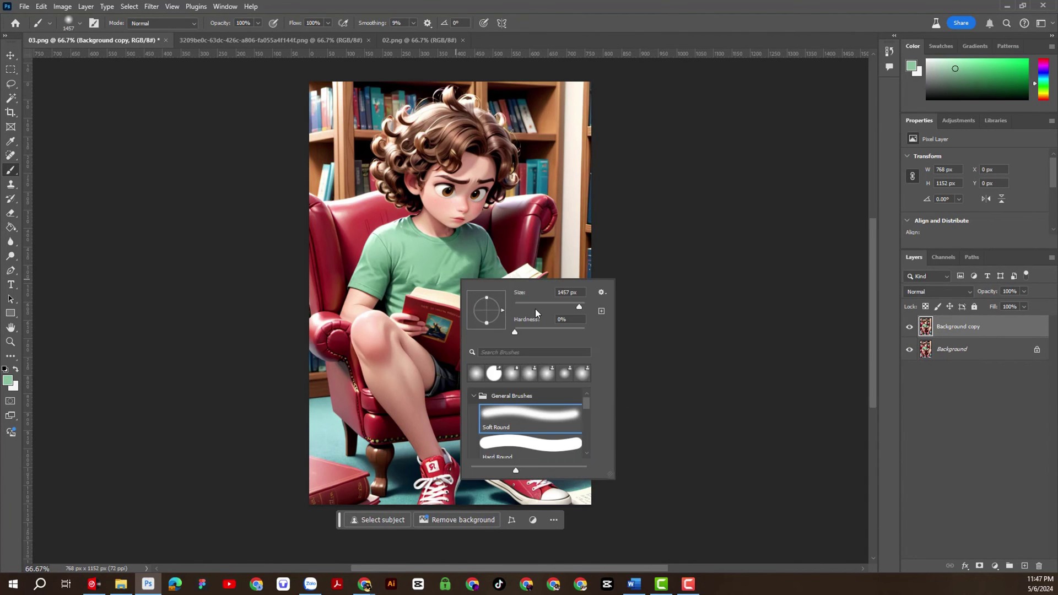
pyautogui.moveTo(536, 308); pyautogui.dragTo(518, 308)
pyautogui.click(439, 281)
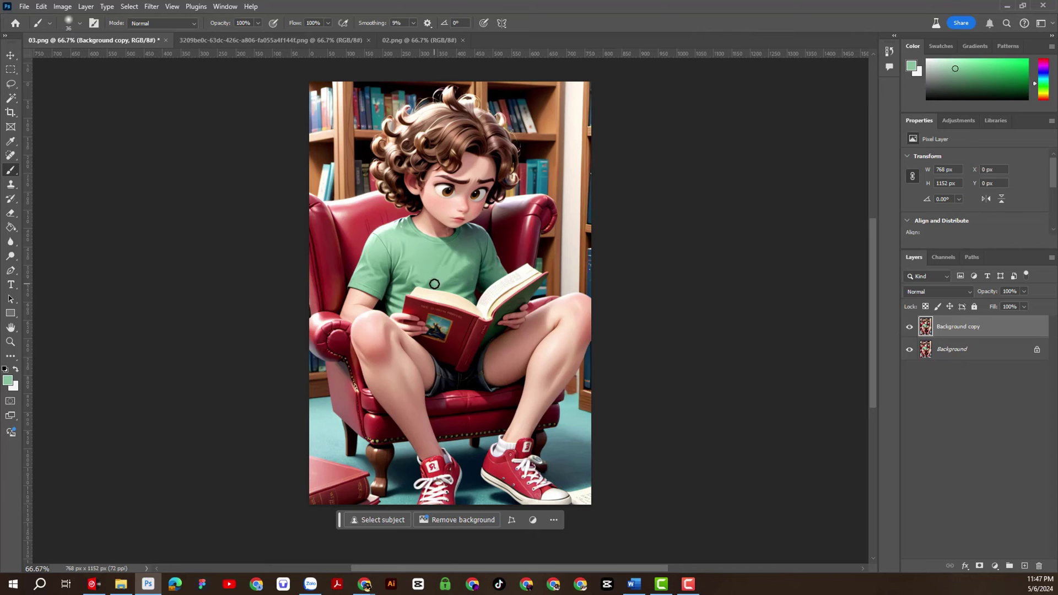
pyautogui.scroll(1, 299, 296)
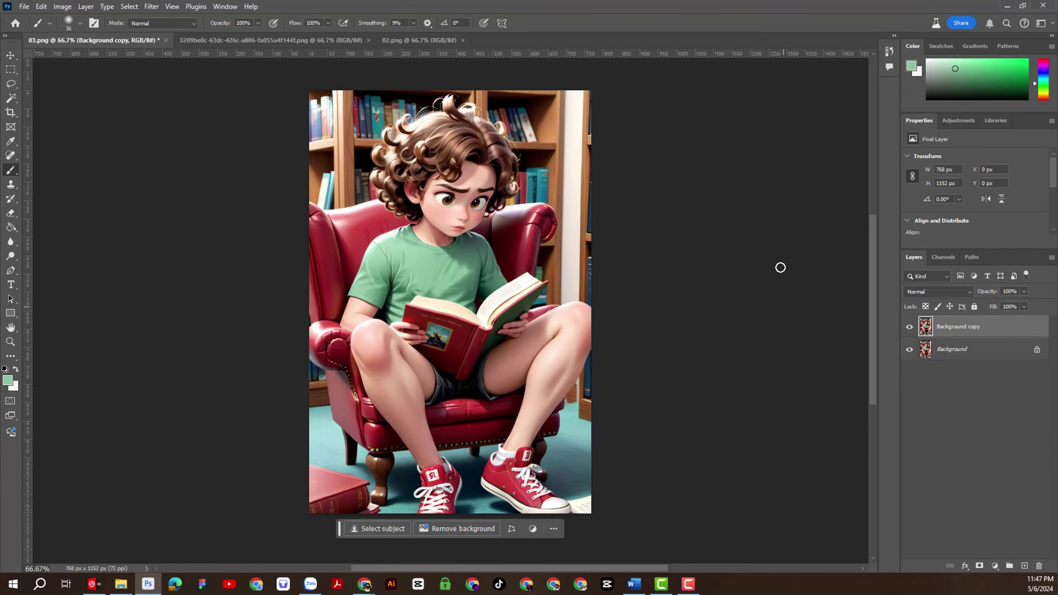
# Step: Duplicate the Background layer of the guitar image
pyautogui.click(265, 40)
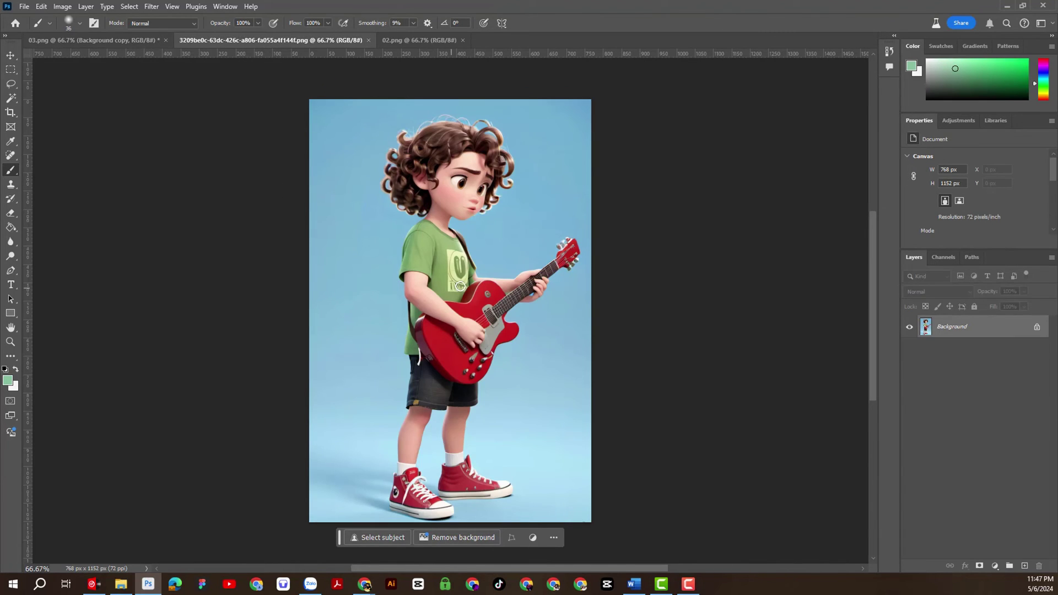
pyautogui.click(143, 40)
pyautogui.click(214, 40)
pyautogui.moveTo(965, 331); pyautogui.dragTo(1024, 566)
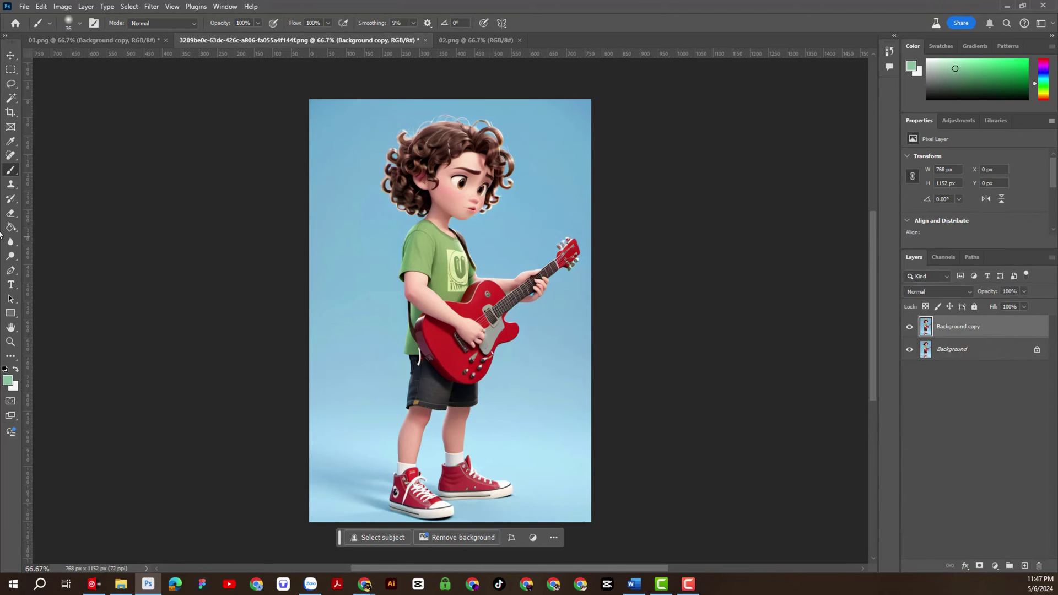
# Step: Erase the logo from the boy's T-shirt in the guitar image with the Spot Healing Brush at 42 px
pyautogui.click(10, 156)
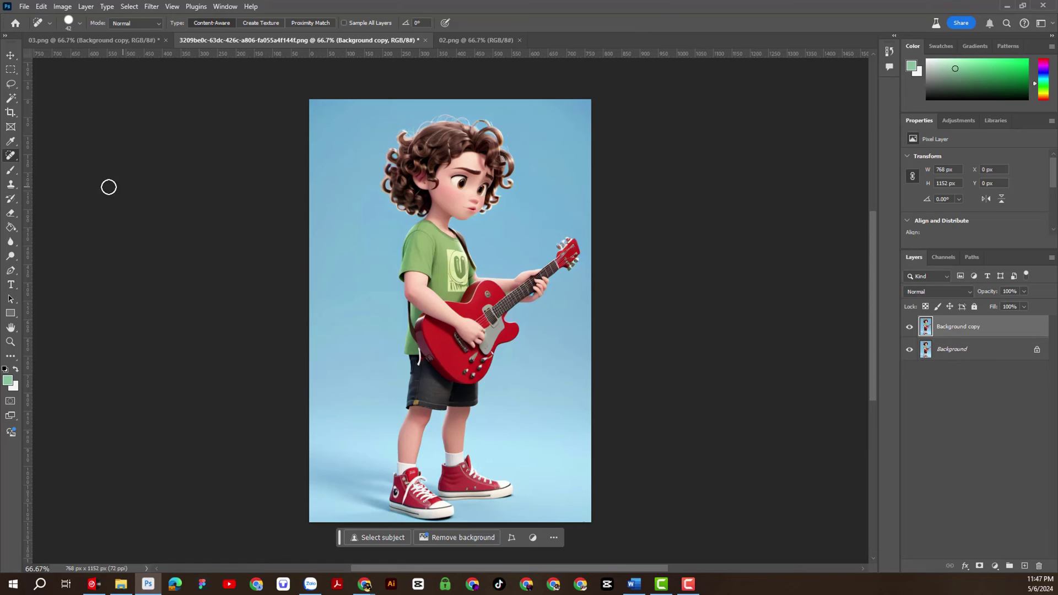
pyautogui.rightClick(11, 155)
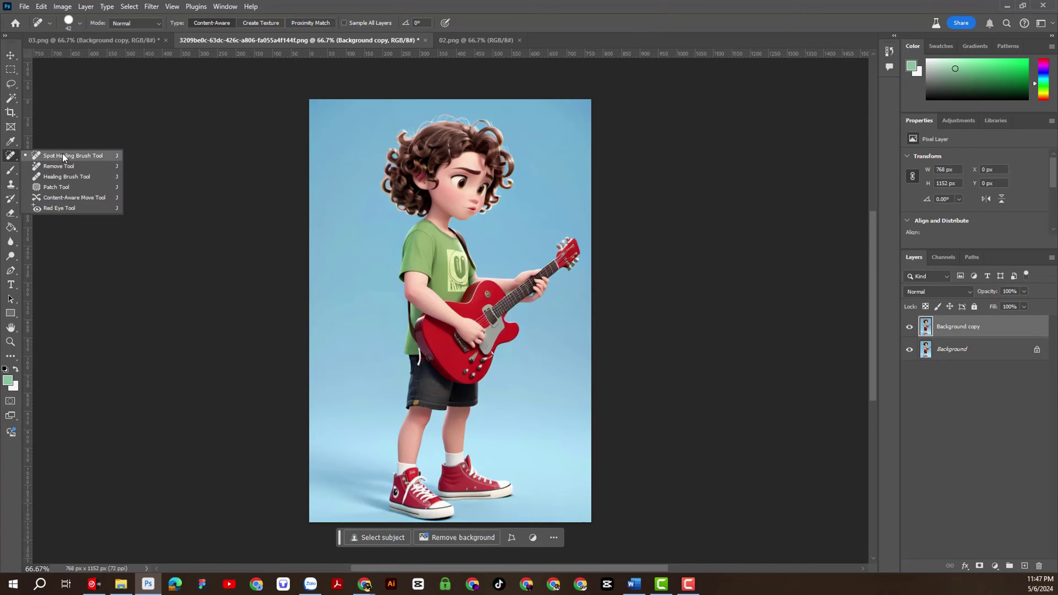
pyautogui.click(64, 157)
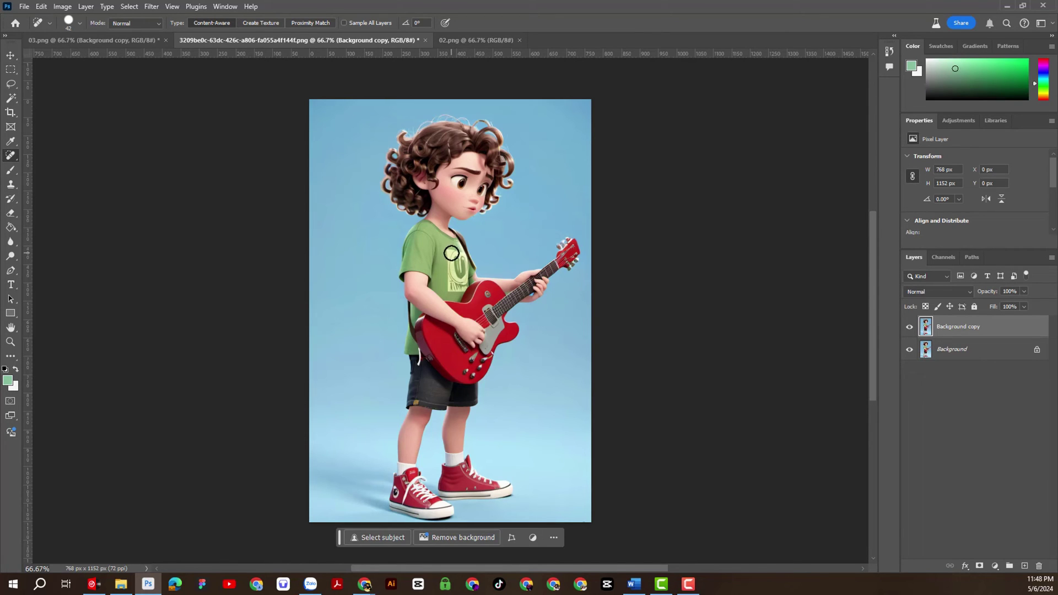
pyautogui.moveTo(452, 253)
pyautogui.mouseDown()
pyautogui.moveTo(459, 286)
pyautogui.moveTo(456, 257)
pyautogui.moveTo(441, 264)
pyautogui.mouseUp()
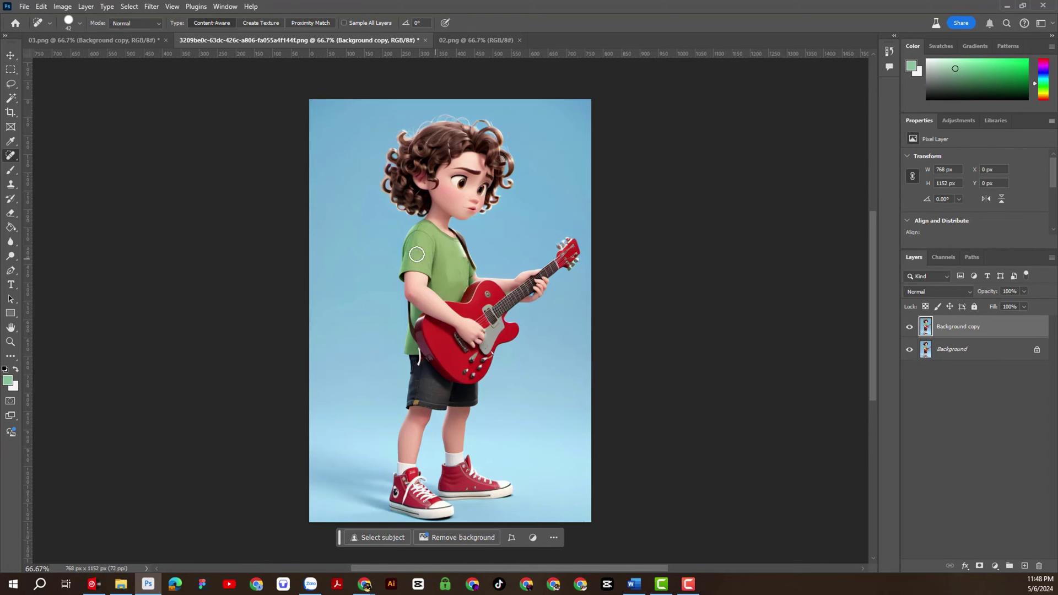
# Step: Touch up the boy's T-shirt in the guitar image and compare its green with the armchair image 03.png
pyautogui.click(460, 258)
pyautogui.click(97, 42)
pyautogui.click(207, 41)
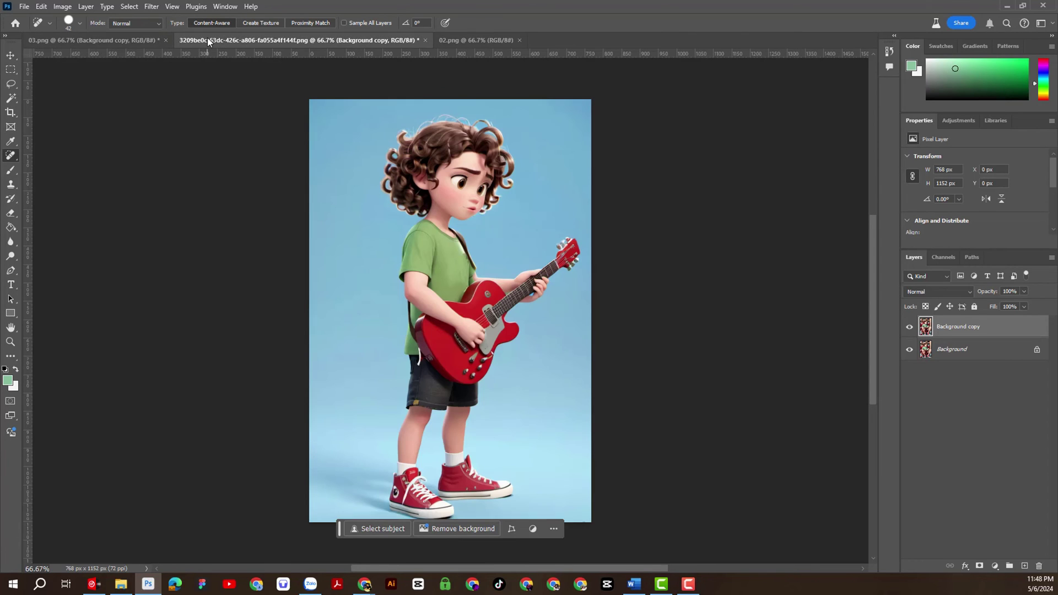
# Step: Clip a Hue/Saturation adjustment layer to Background copy in the guitar image and shift the hue of the Greens
pyautogui.click(994, 566)
pyautogui.click(982, 460)
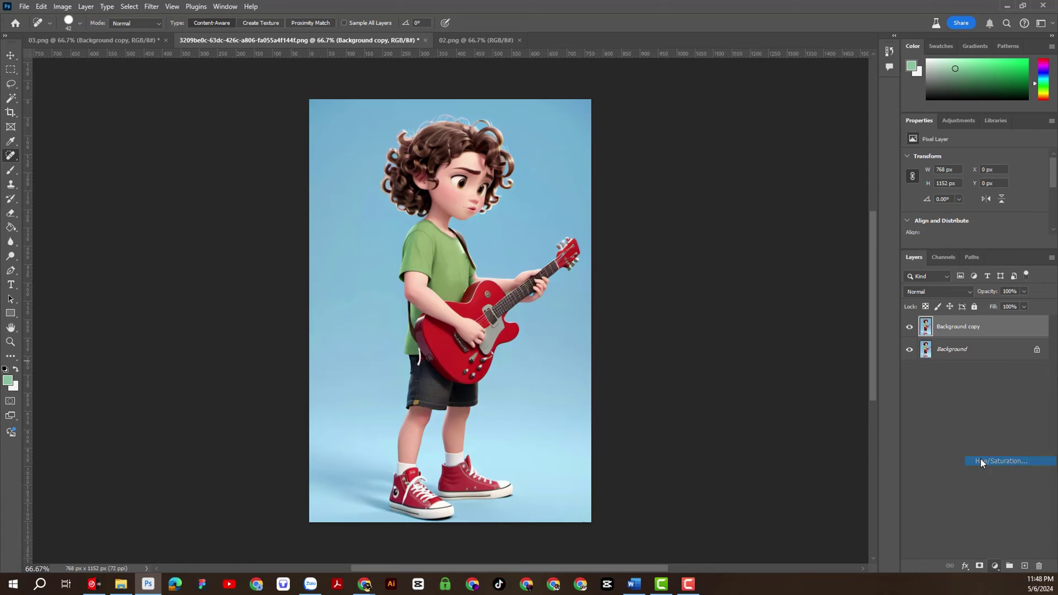
pyautogui.click(974, 242)
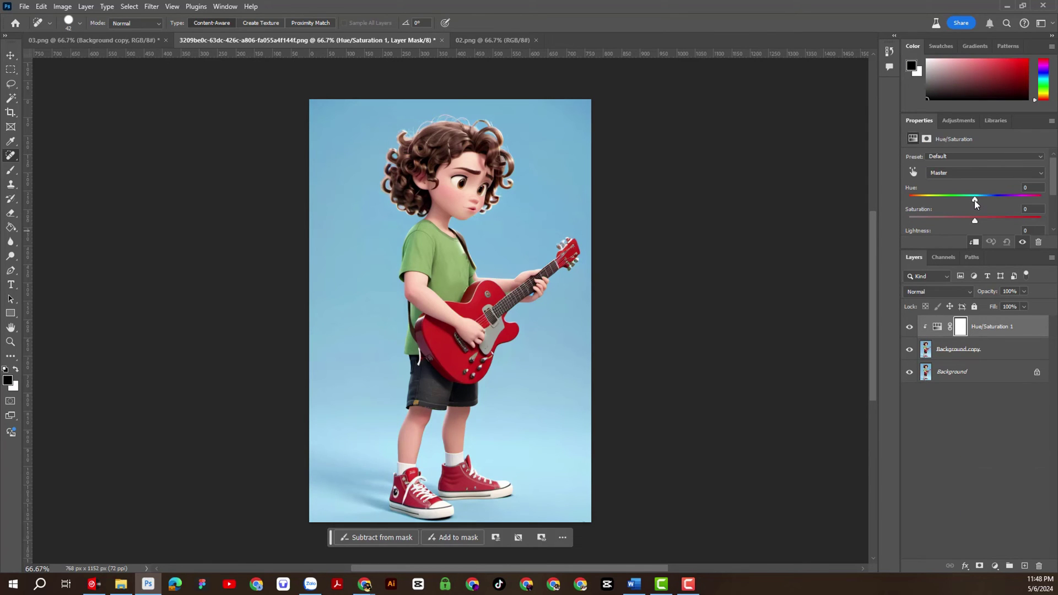
pyautogui.click(974, 174)
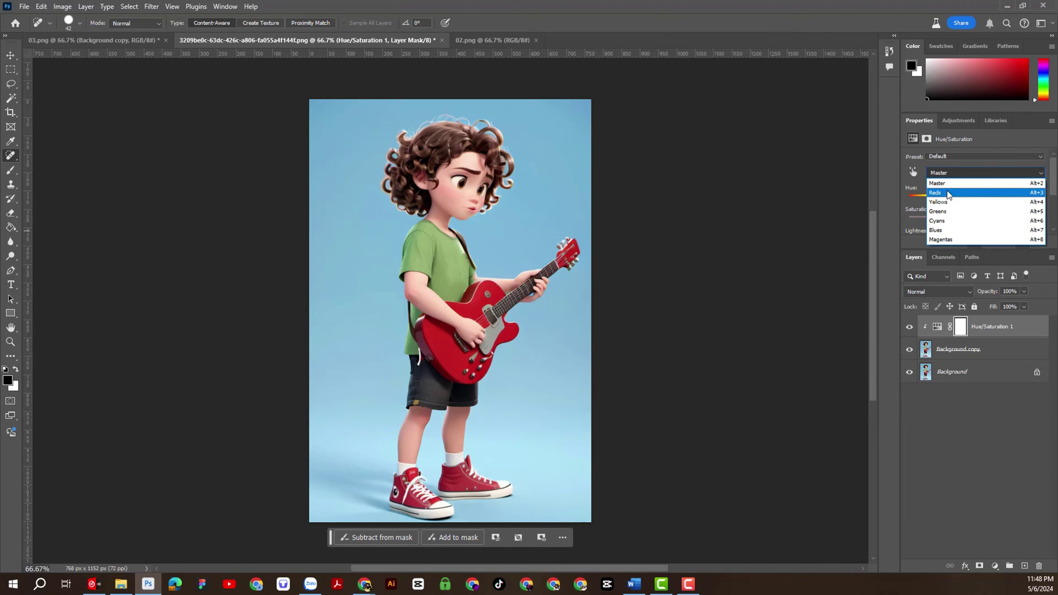
pyautogui.click(940, 212)
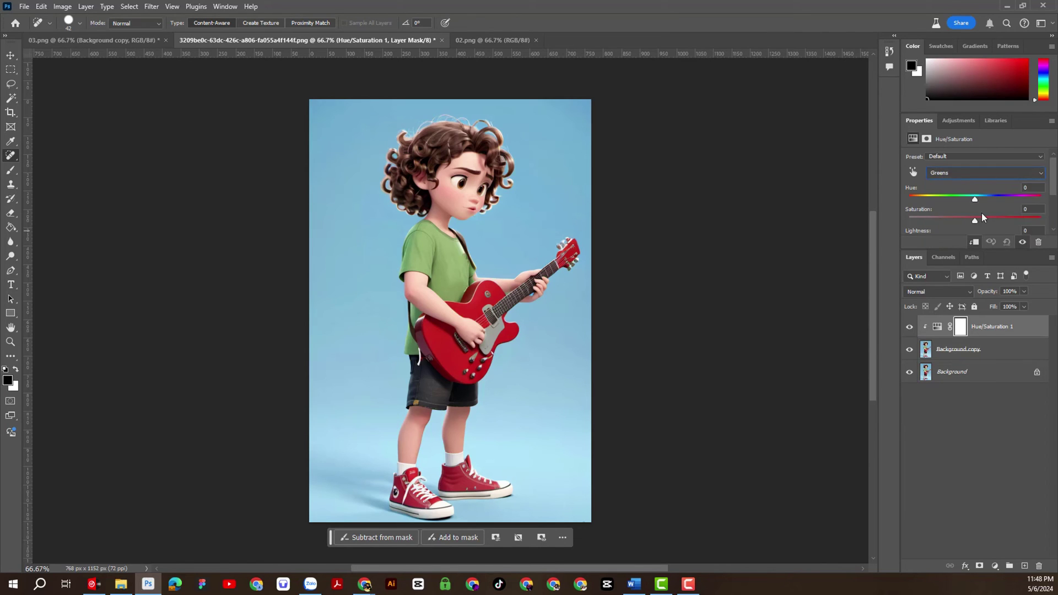
pyautogui.moveTo(961, 202); pyautogui.dragTo(985, 199)
pyautogui.moveTo(1007, 199); pyautogui.dragTo(1005, 200)
# Step: Compare the T-shirt greens of all three images and hide the Hue/Saturation layer in the guitar image
pyautogui.click(122, 42)
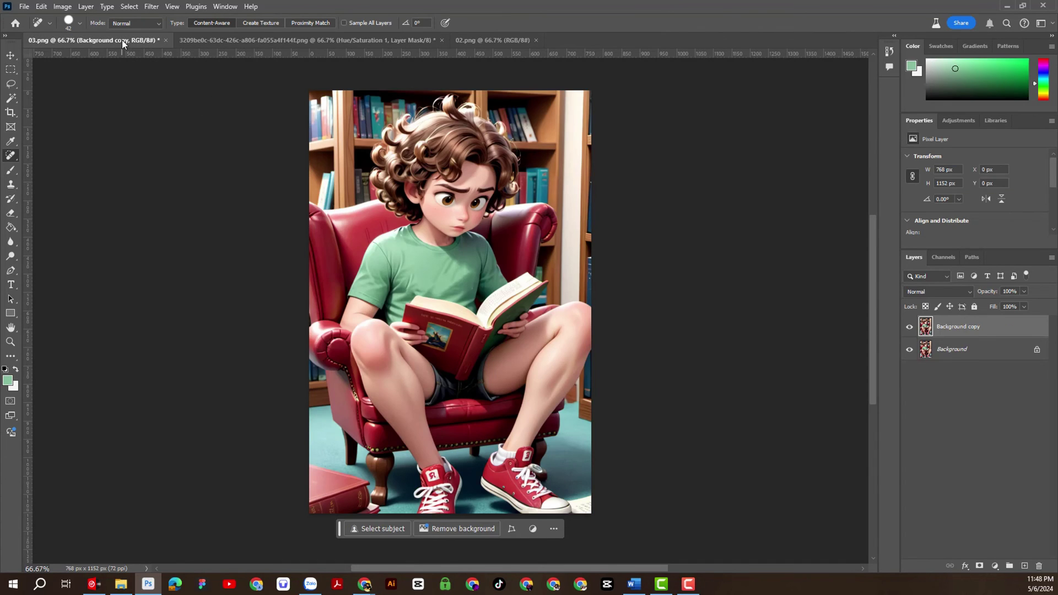
pyautogui.click(229, 40)
pyautogui.click(488, 42)
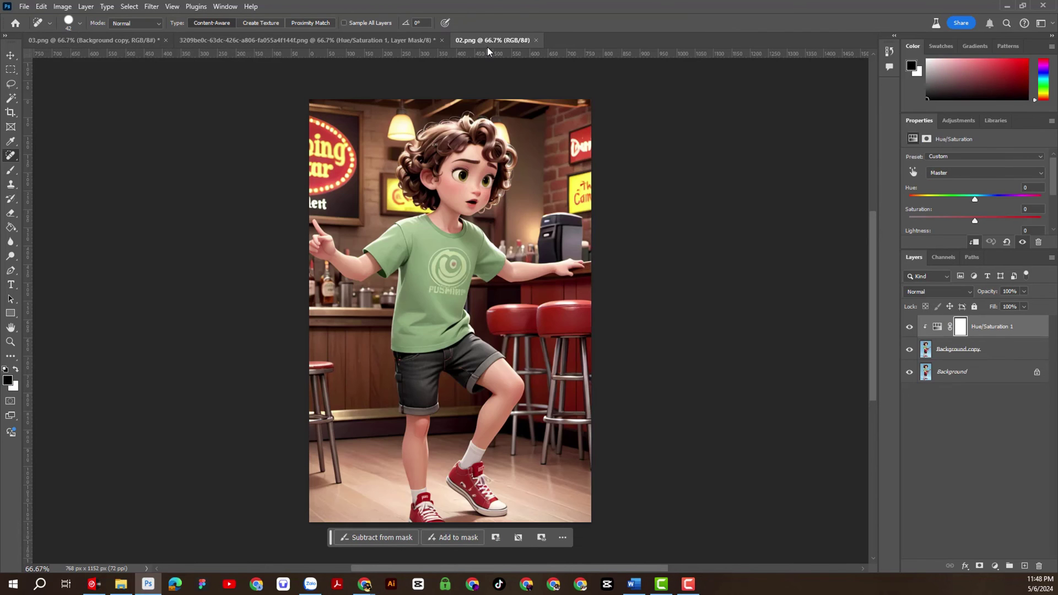
pyautogui.click(113, 40)
pyautogui.click(254, 48)
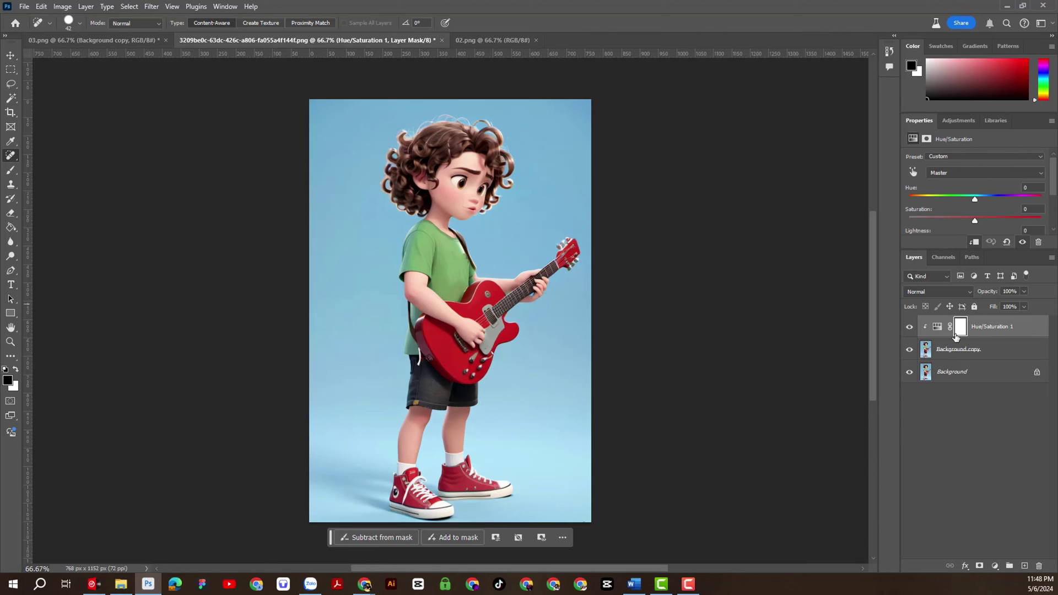
pyautogui.click(910, 327)
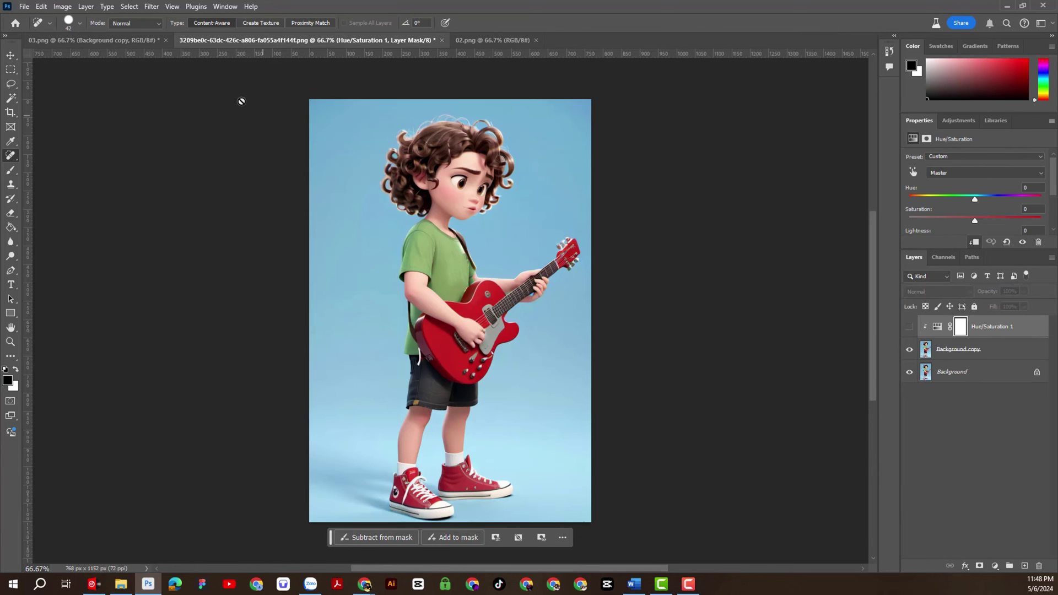
# Step: Clip a Hue/Saturation adjustment layer to Background copy in 03.png and shift the hue of the Greens
pyautogui.click(142, 42)
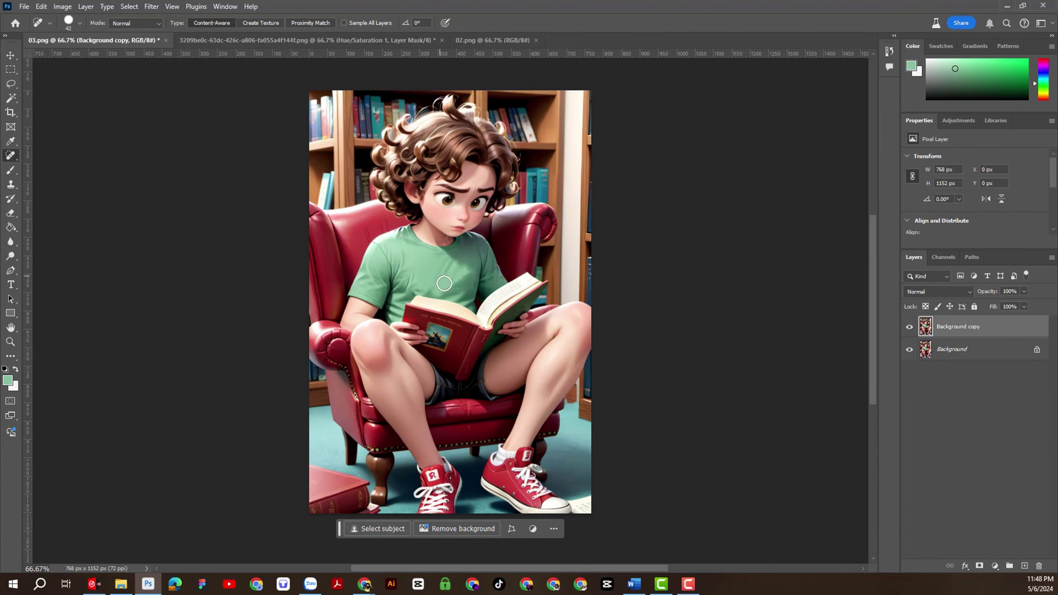
pyautogui.click(995, 566)
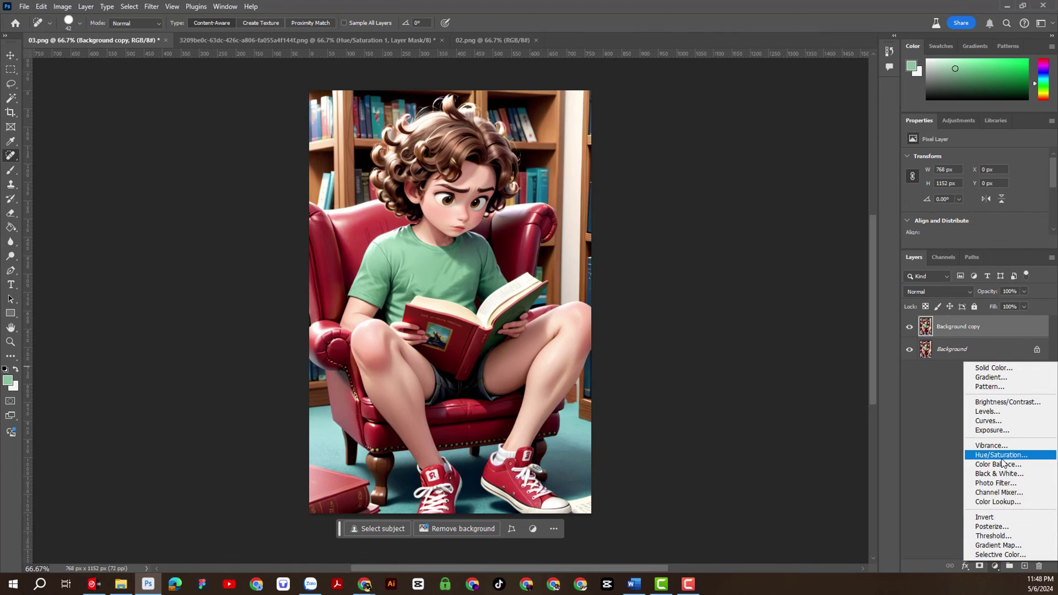
pyautogui.click(986, 457)
pyautogui.click(973, 243)
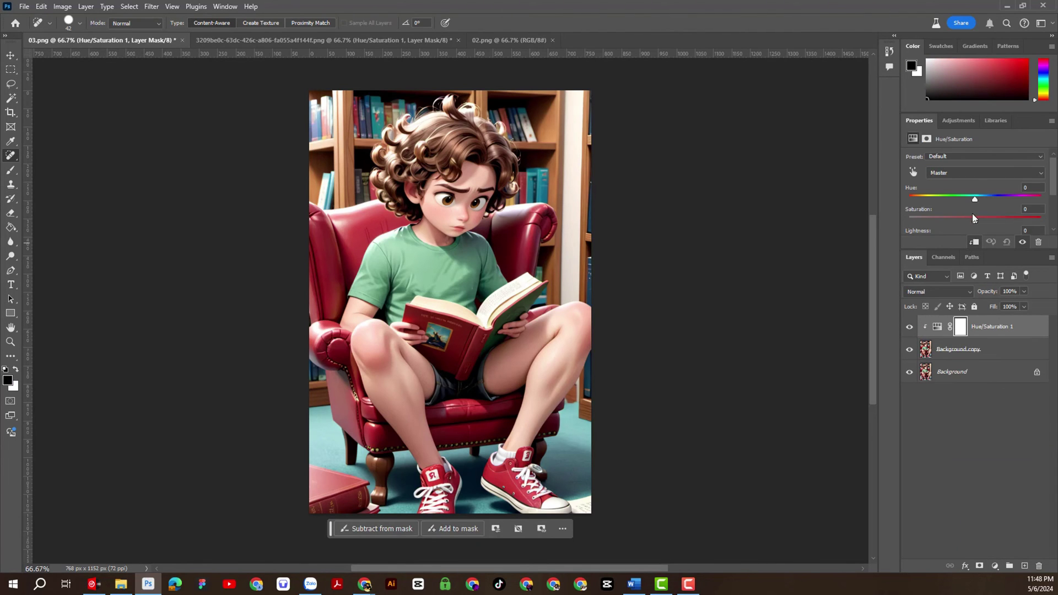
pyautogui.click(984, 172)
pyautogui.click(994, 213)
pyautogui.moveTo(975, 200); pyautogui.dragTo(973, 199)
# Step: Compare the adjusted T-shirt green in 03.png with the guitar image and 02.png
pyautogui.click(408, 41)
pyautogui.click(527, 41)
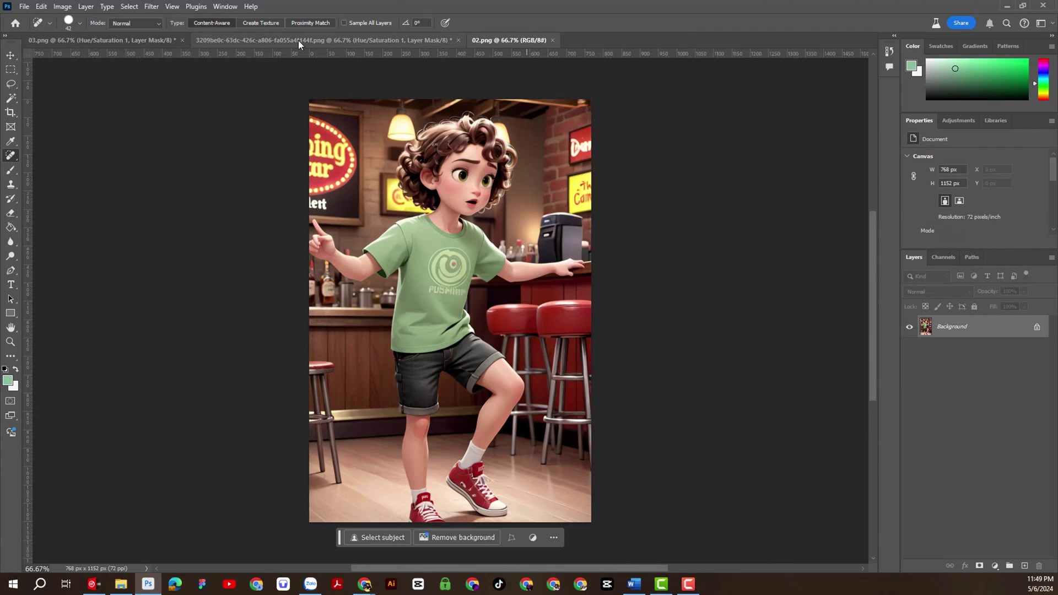
pyautogui.click(145, 41)
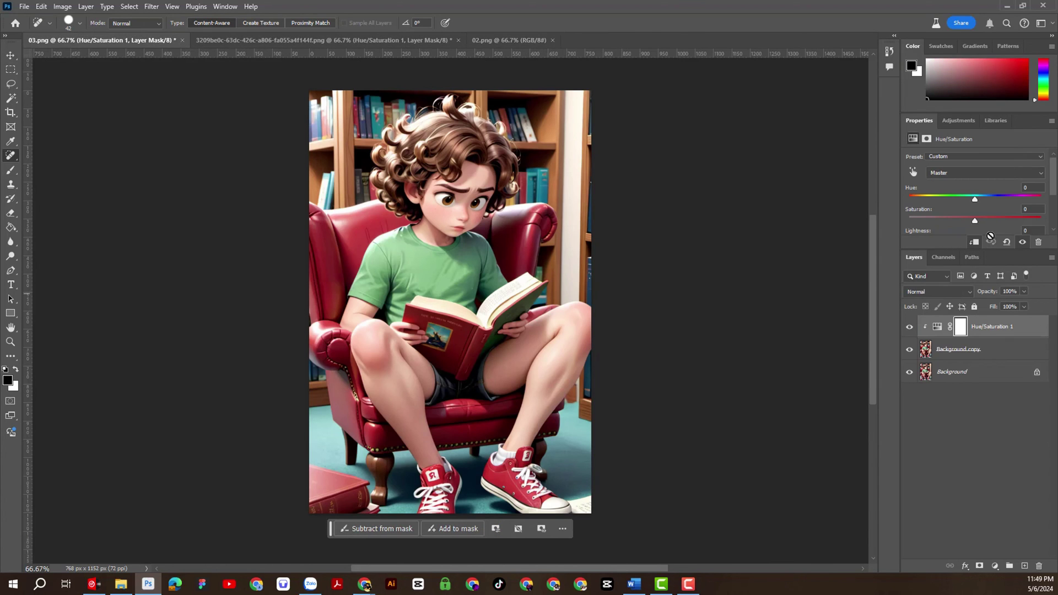
pyautogui.click(937, 329)
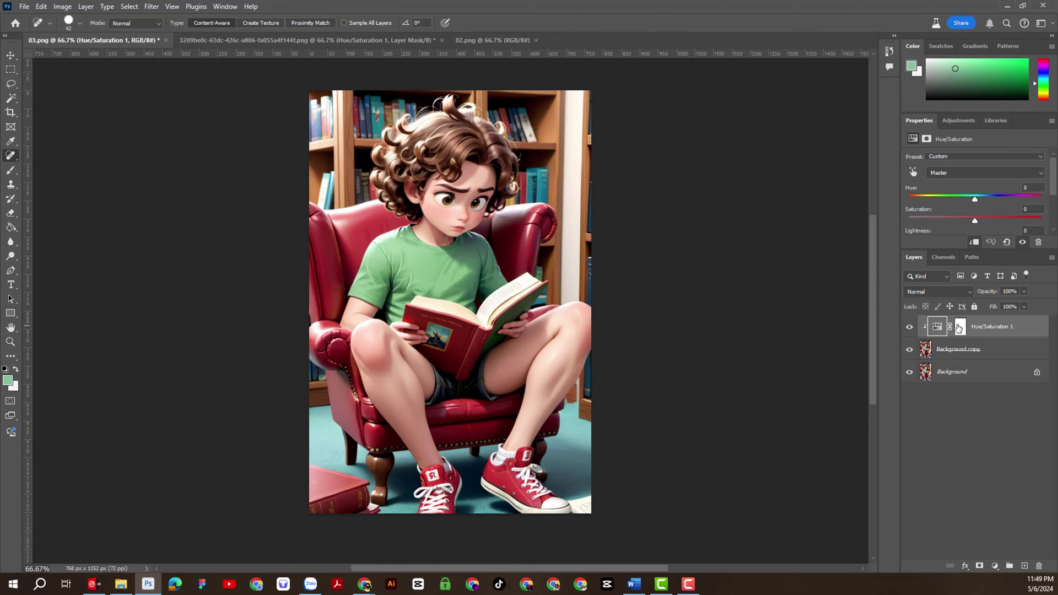
pyautogui.doubleClick(959, 328)
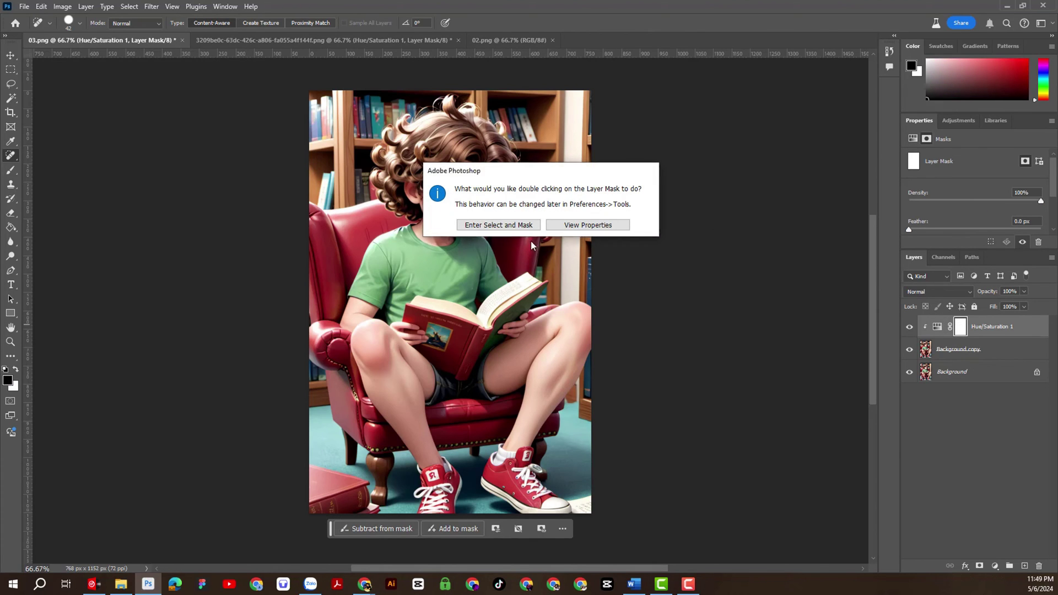
pyautogui.click(511, 231)
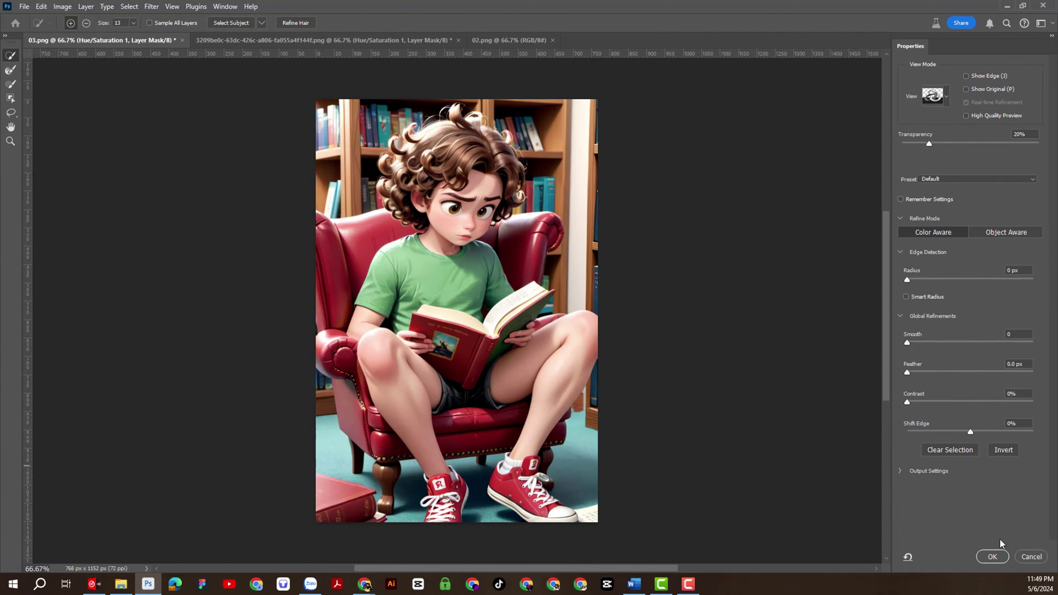
pyautogui.click(1026, 554)
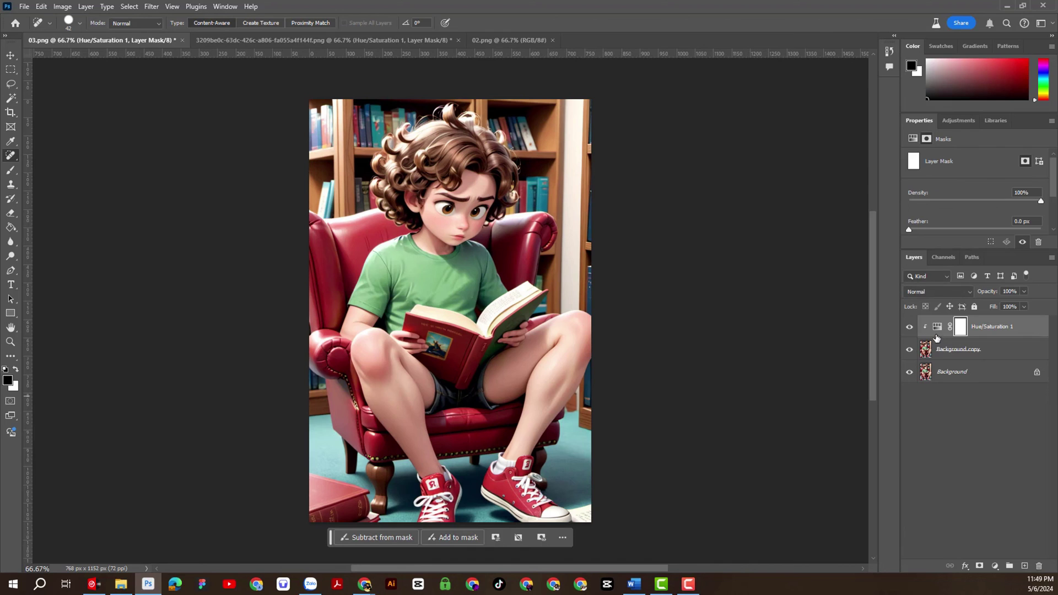
# Step: Set the Greens hue of the Hue/Saturation layer in 03.png to -74
pyautogui.click(937, 327)
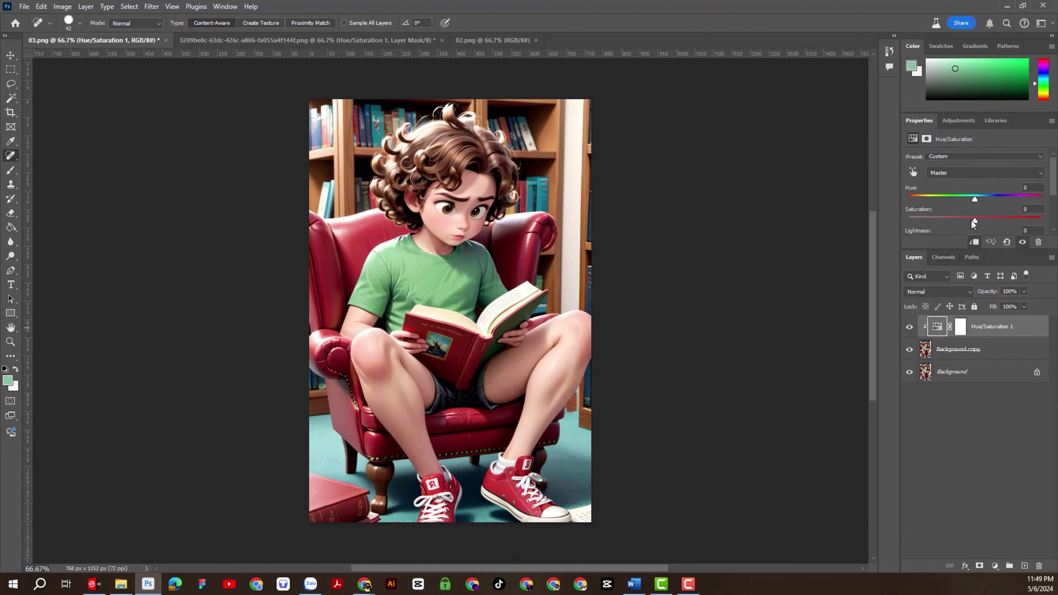
pyautogui.click(970, 173)
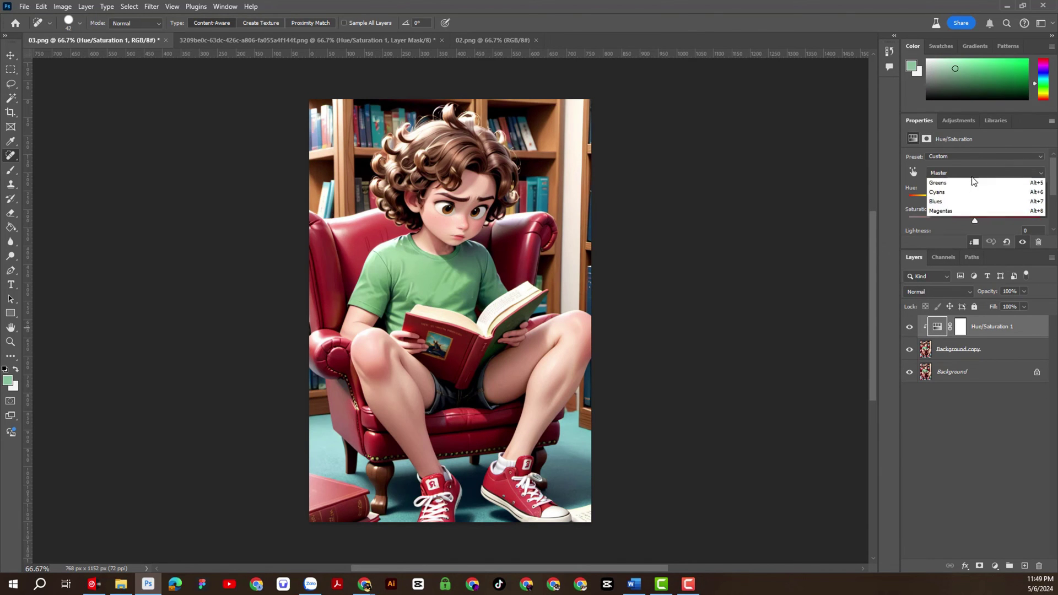
pyautogui.click(941, 213)
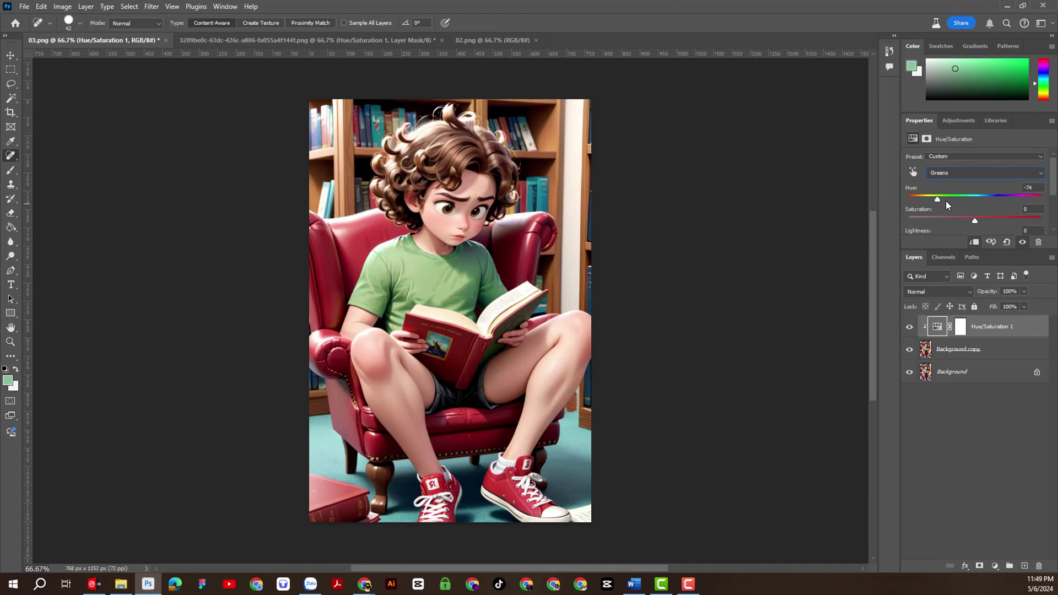
# Step: Check the guitar image and duplicate the Background layer of the bar image 02.png
pyautogui.click(271, 42)
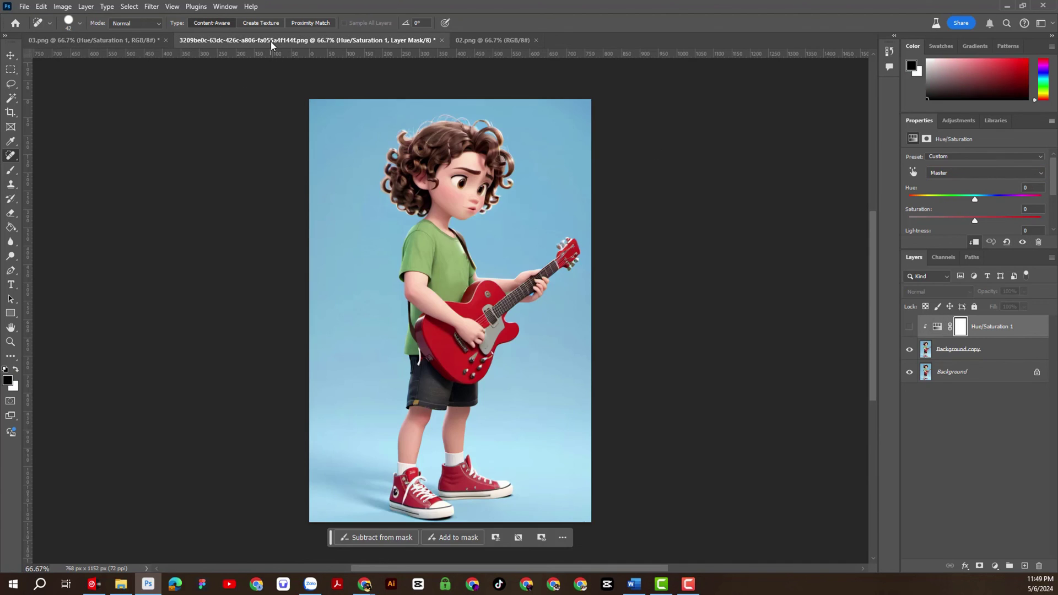
pyautogui.click(492, 42)
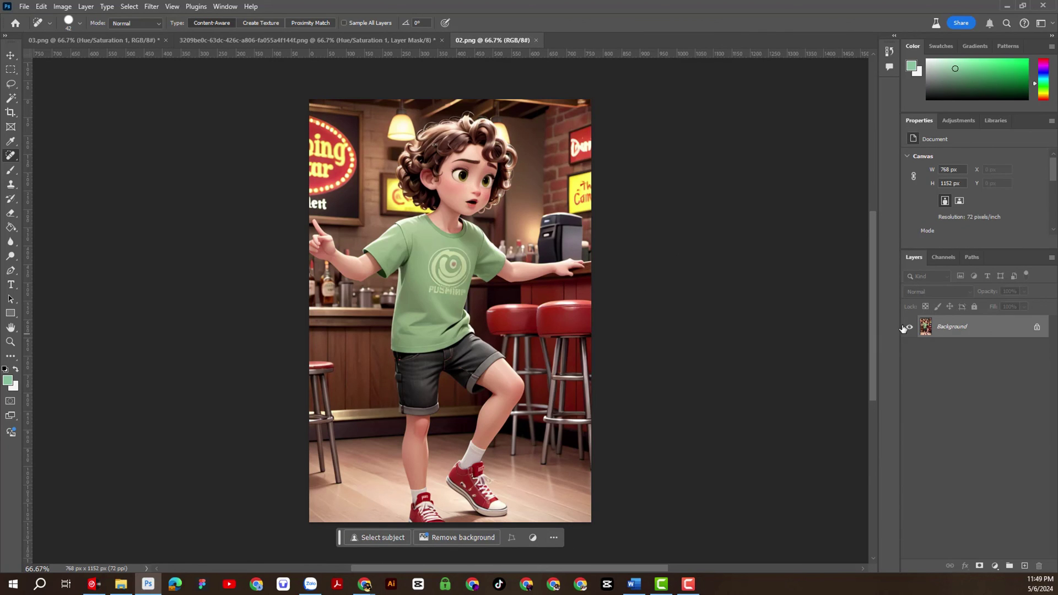
pyautogui.moveTo(991, 335); pyautogui.dragTo(1024, 565)
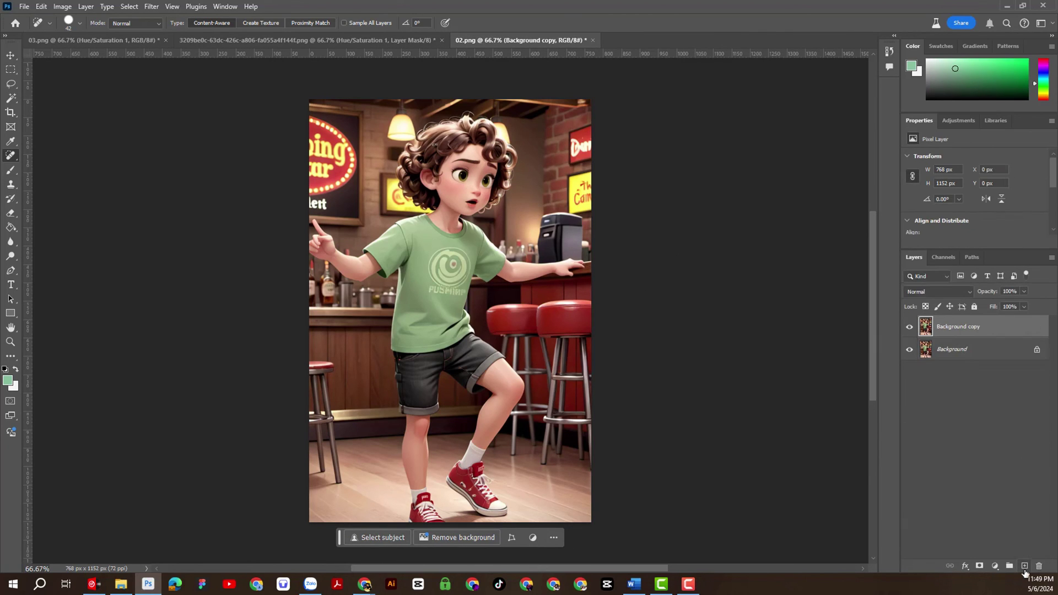
# Step: Erase the round logo and its lettering from the boy's T-shirt in 02.png with the Spot Healing Brush
pyautogui.rightClick(7, 157)
pyautogui.click(46, 156)
pyautogui.moveTo(460, 254)
pyautogui.mouseDown()
pyautogui.moveTo(436, 251)
pyautogui.moveTo(431, 280)
pyautogui.moveTo(449, 294)
pyautogui.moveTo(465, 260)
pyautogui.moveTo(458, 249)
pyautogui.moveTo(439, 278)
pyautogui.moveTo(457, 272)
pyautogui.moveTo(457, 290)
pyautogui.moveTo(435, 303)
pyautogui.mouseUp()
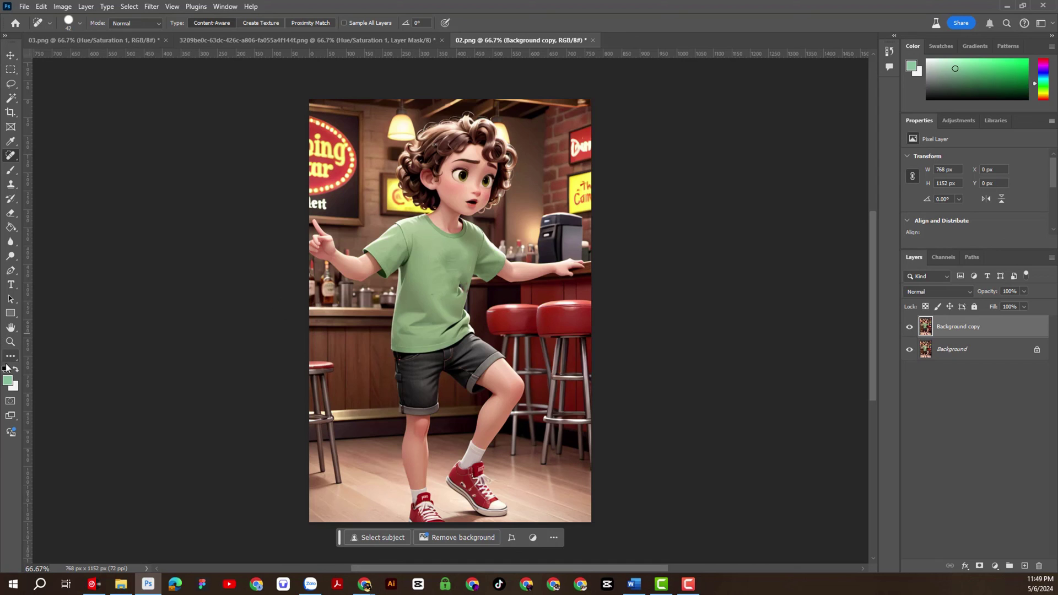
# Step: Sample the T-shirt green 94ac81 as the foreground colour and heal the remaining marks on the upper chest
pyautogui.click(8, 381)
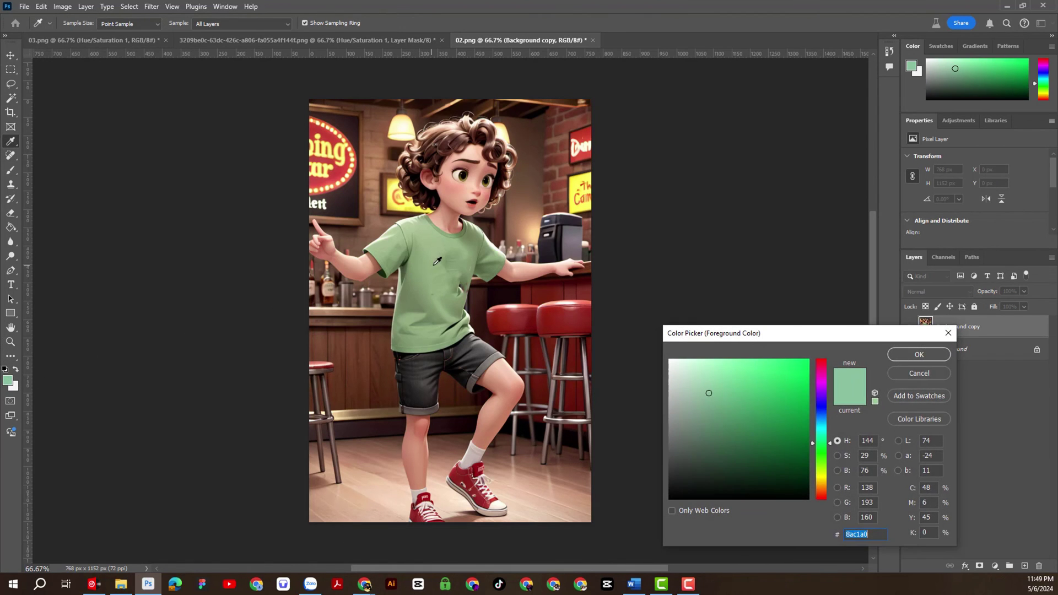
pyautogui.click(440, 282)
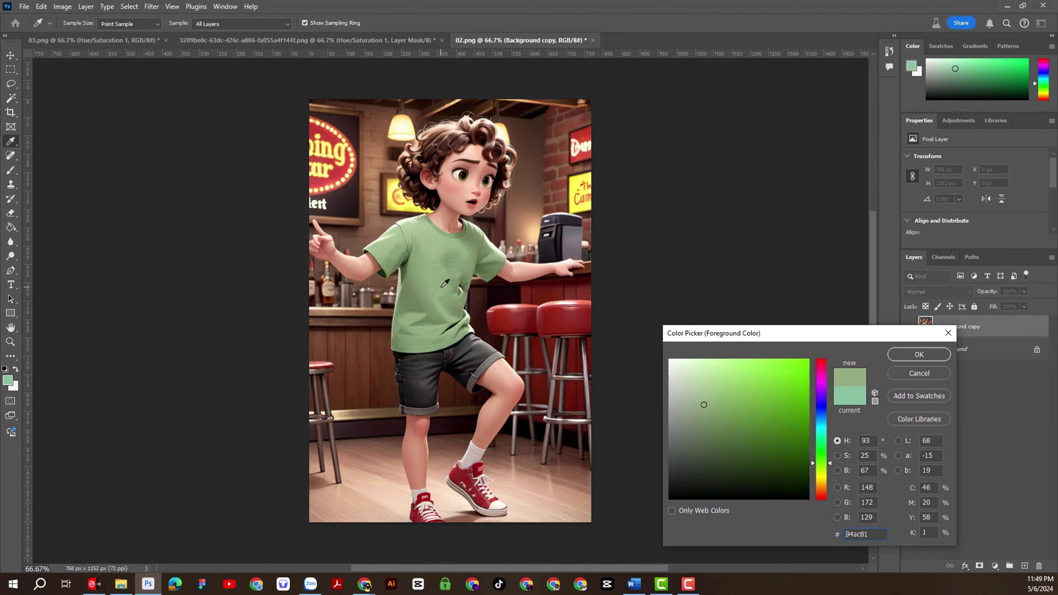
pyautogui.click(927, 353)
pyautogui.moveTo(455, 262); pyautogui.dragTo(444, 264)
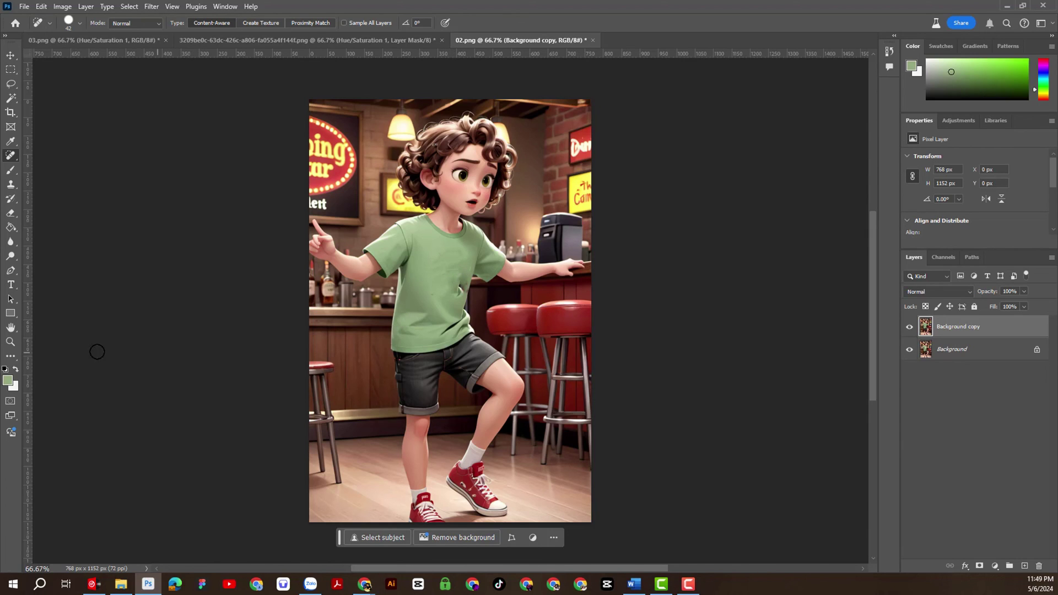
# Step: Paint over the leftover logo marks on the T-shirt's chest with the Brush tool in the green 93ad81
pyautogui.click(10, 172)
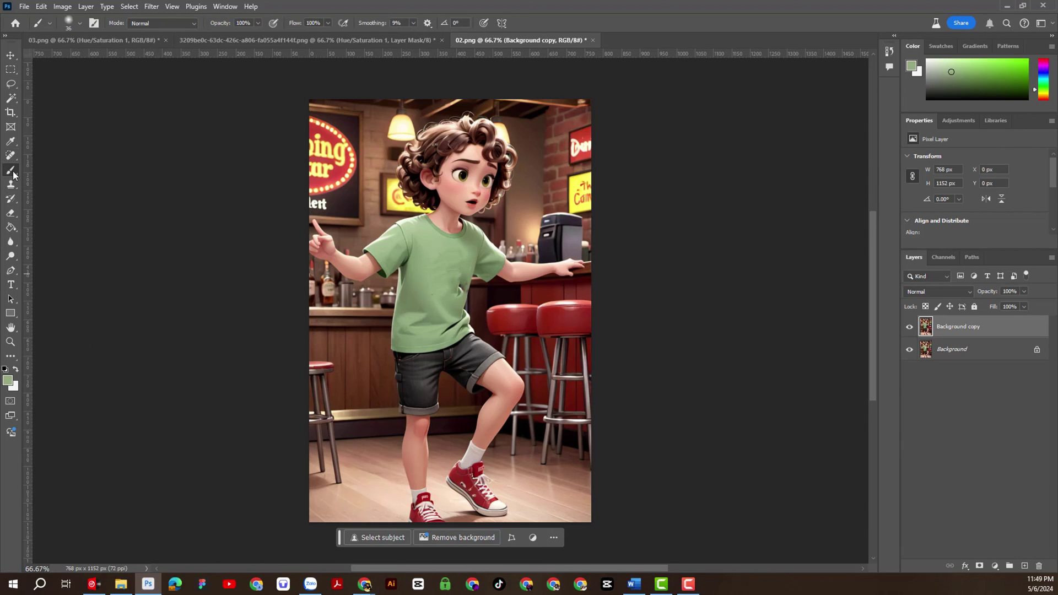
pyautogui.rightClick(14, 175)
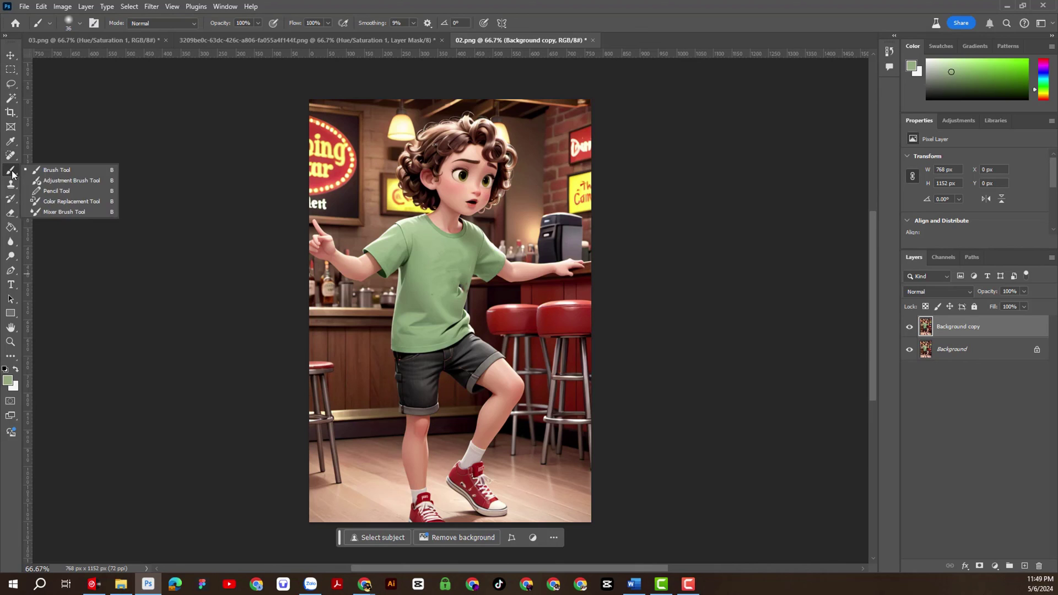
pyautogui.click(8, 381)
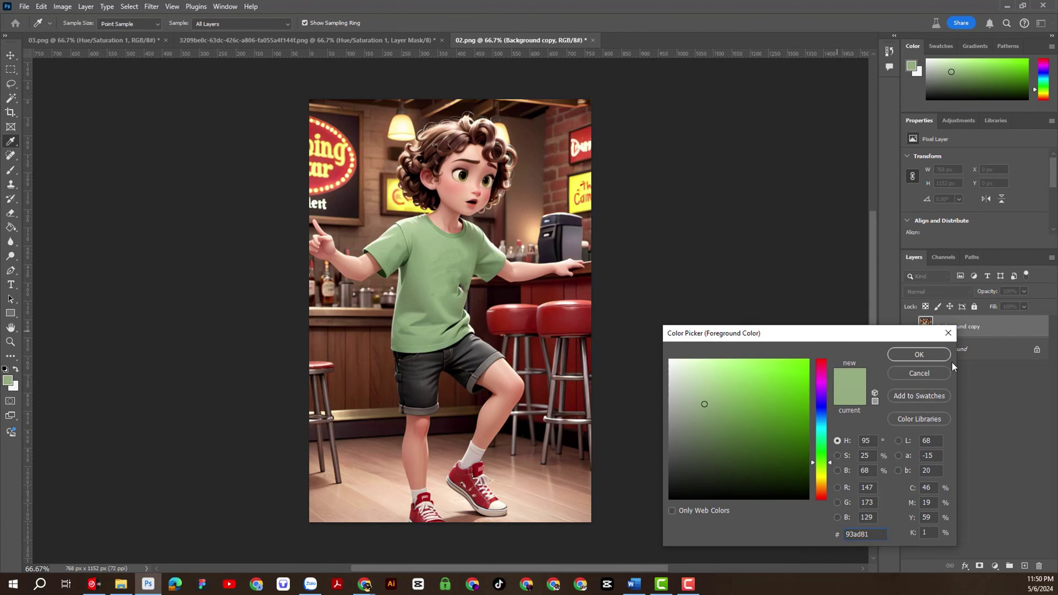
pyautogui.click(929, 355)
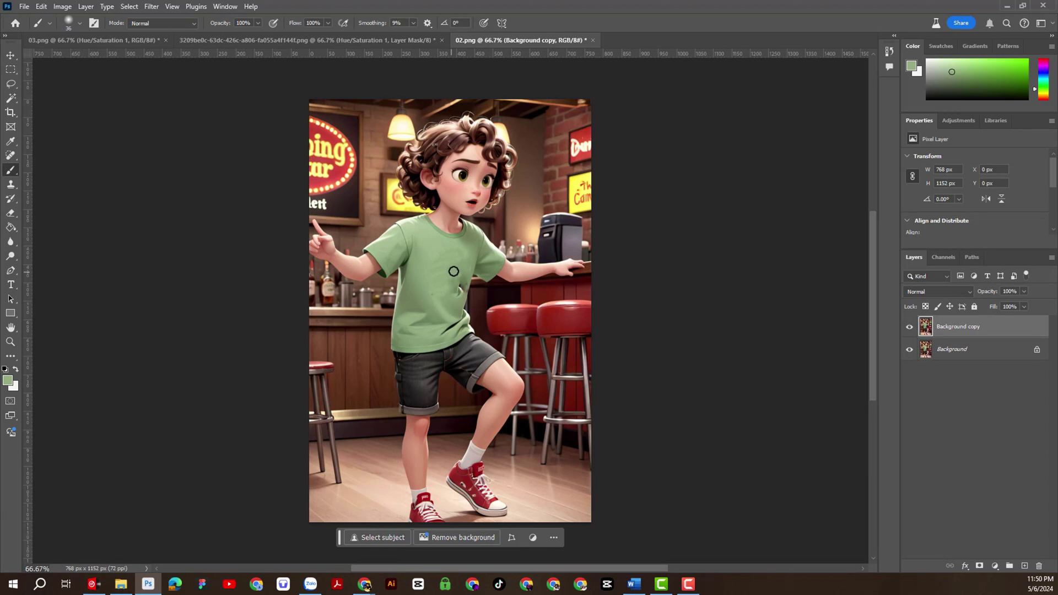
pyautogui.moveTo(462, 277); pyautogui.dragTo(461, 288)
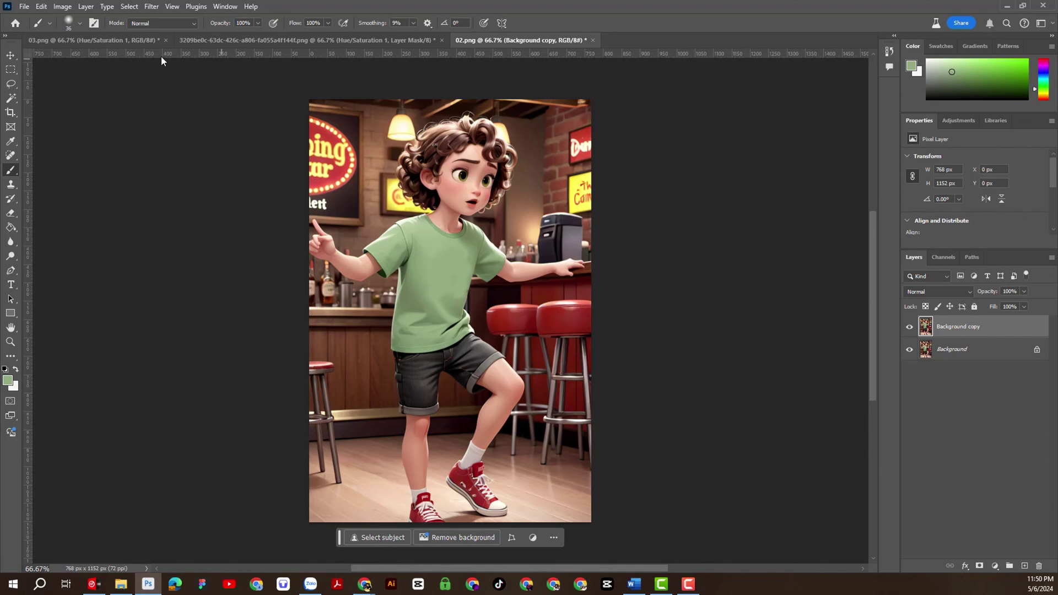
# Step: Compare the retouched T-shirt in 02.png with those in the armchair and guitar images
pyautogui.click(137, 40)
pyautogui.click(260, 41)
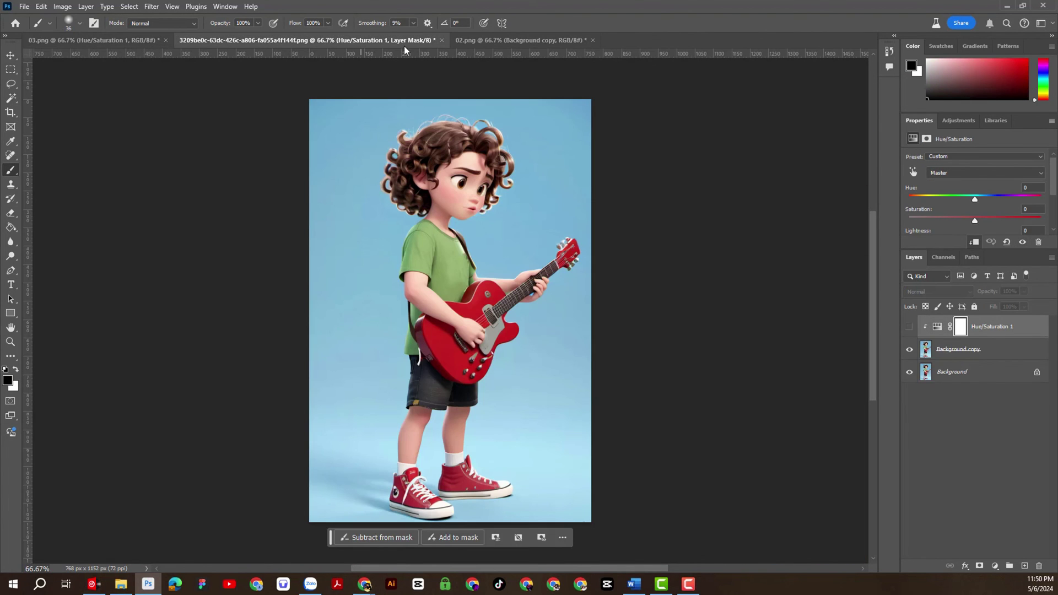
pyautogui.click(473, 43)
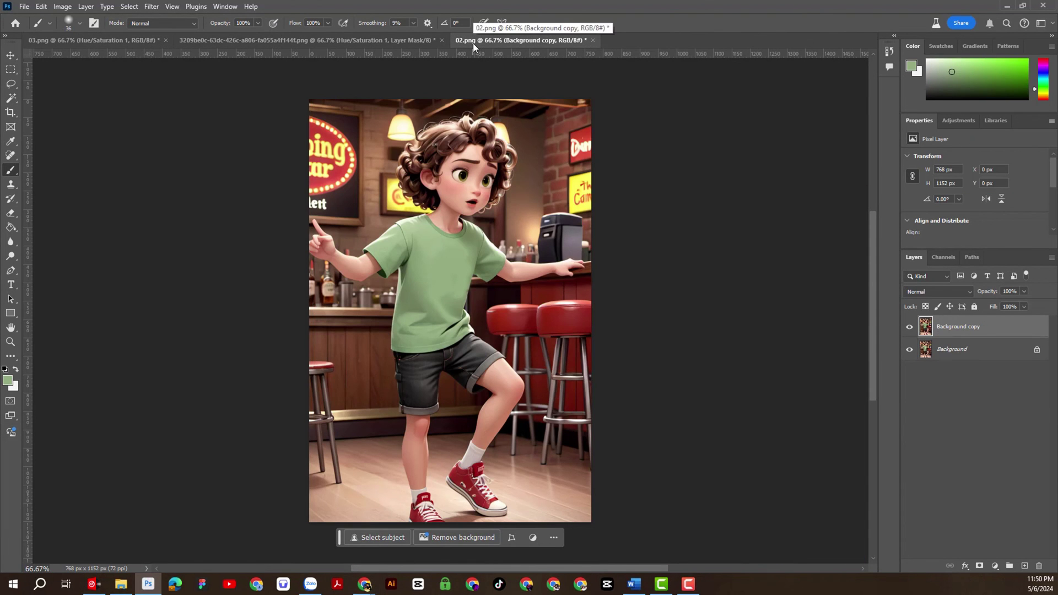